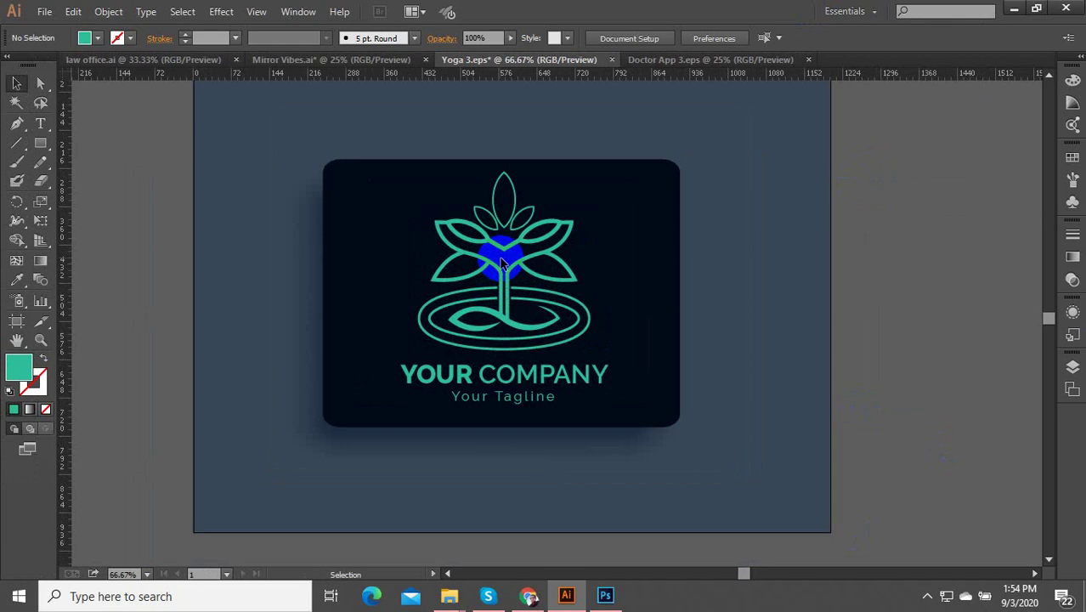
# Step: Scale the green plant logo and its company text down slightly about their centre on the dark card in Yoga 3.eps
pyautogui.click(694, 61)
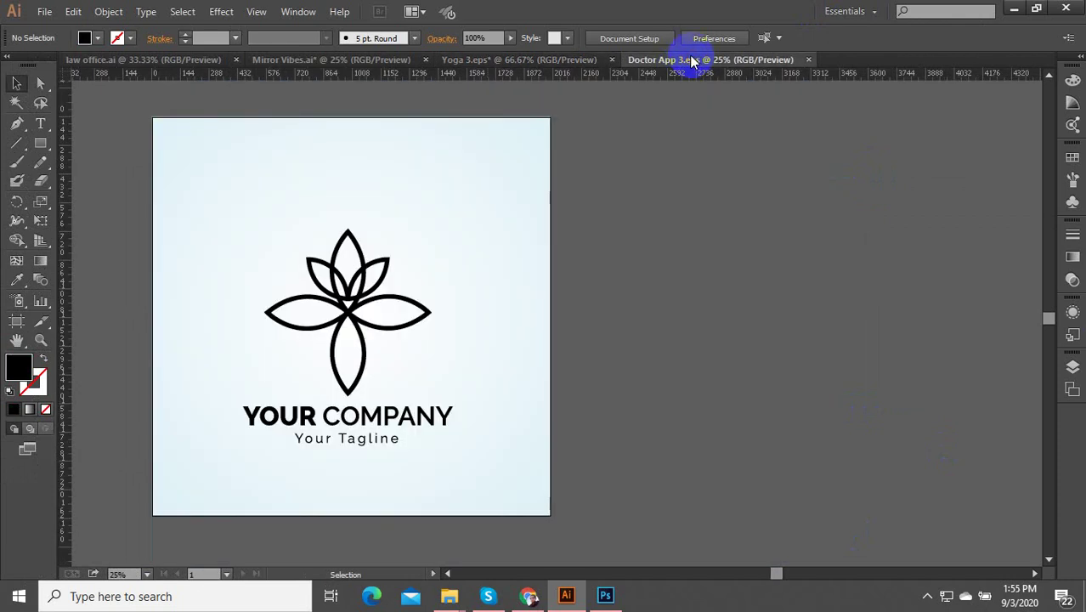
pyautogui.click(561, 65)
pyautogui.scroll(-2, 545, 213)
pyautogui.click(491, 230)
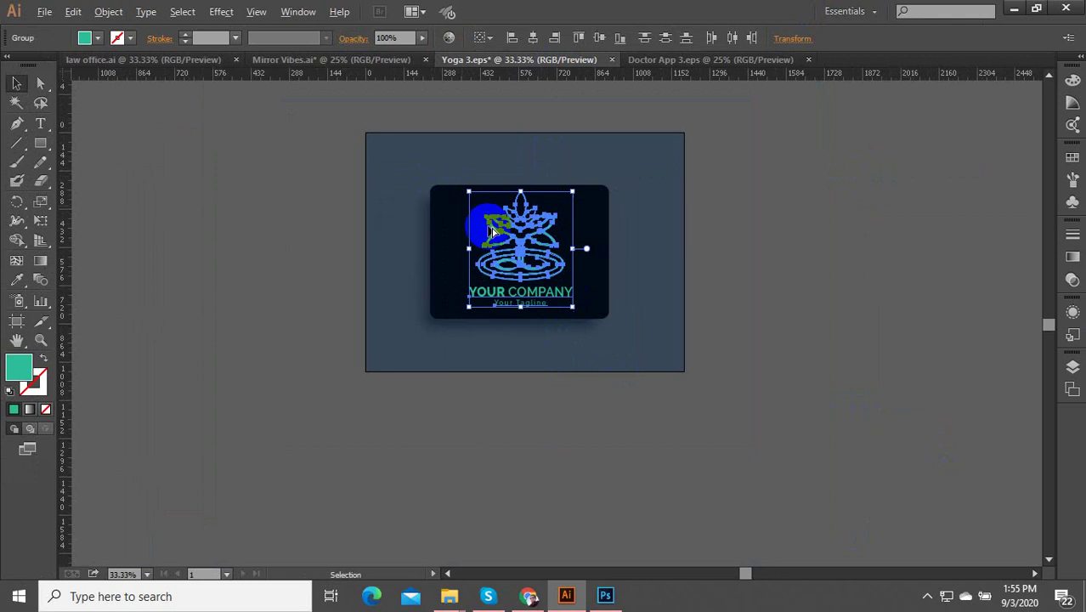
pyautogui.scroll(2, 491, 229)
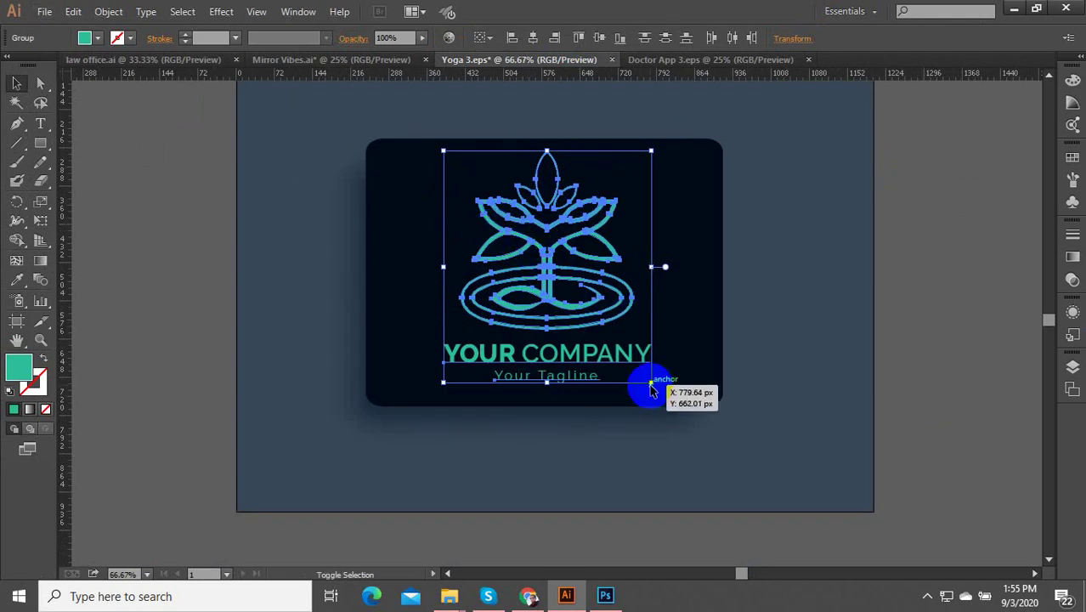
pyautogui.moveTo(651, 389); pyautogui.dragTo(601, 387)
pyautogui.click(562, 296)
pyautogui.click(560, 316)
pyautogui.scroll(3, 559, 316)
pyautogui.scroll(-2, 601, 388)
pyautogui.click(732, 458)
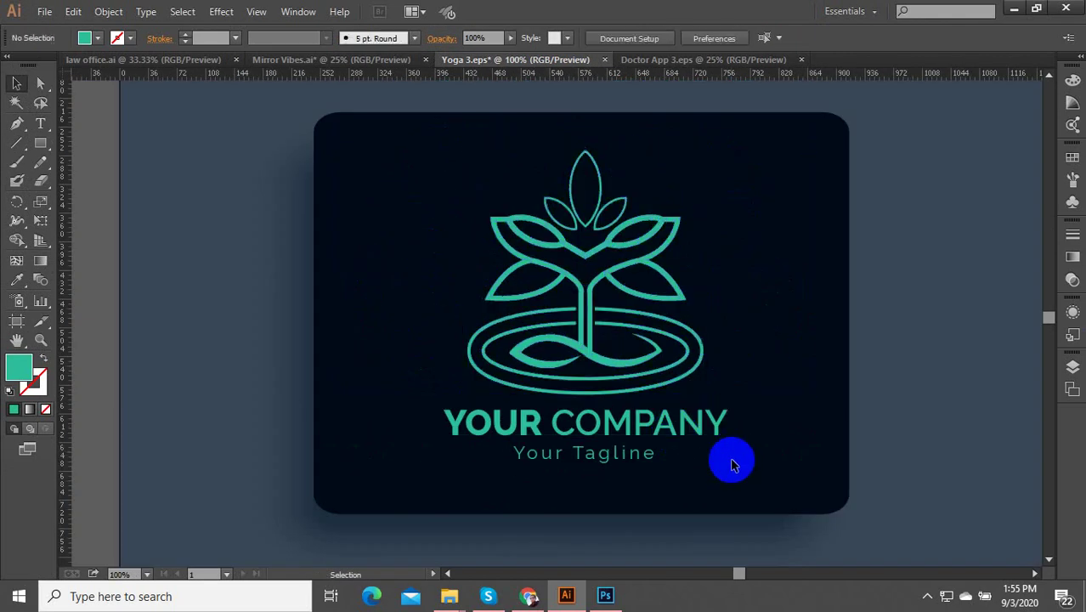
# Step: Save the document as a new Illustrator CC EPS file named Yoga 4 with the default EPS options
pyautogui.moveTo(491, 261); pyautogui.dragTo(443, 322)
pyautogui.press('ctrl')
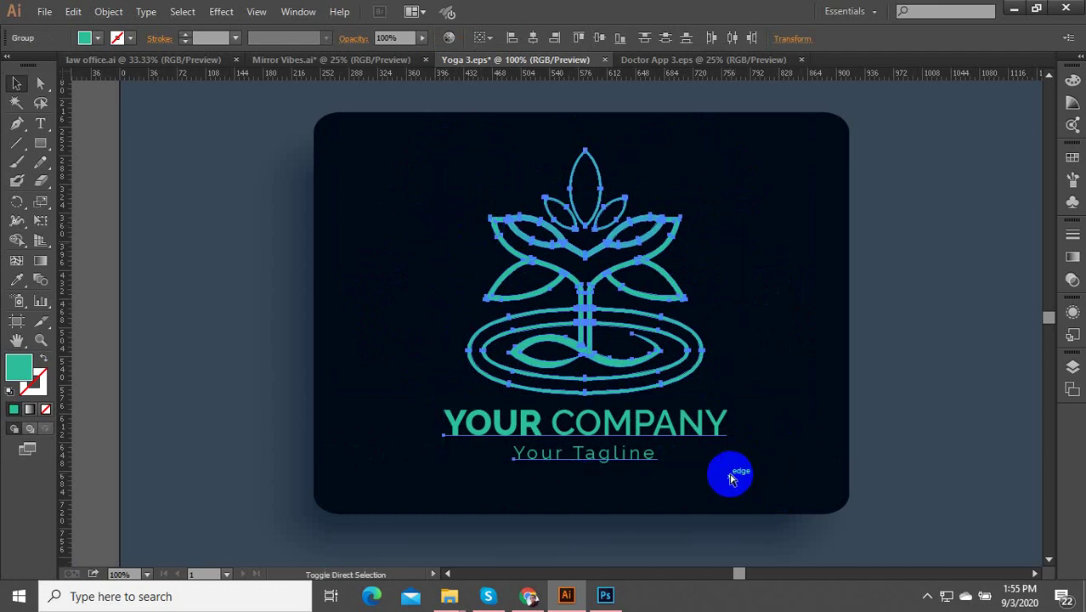
pyautogui.hotkey('ctrl', 'shift', 's')
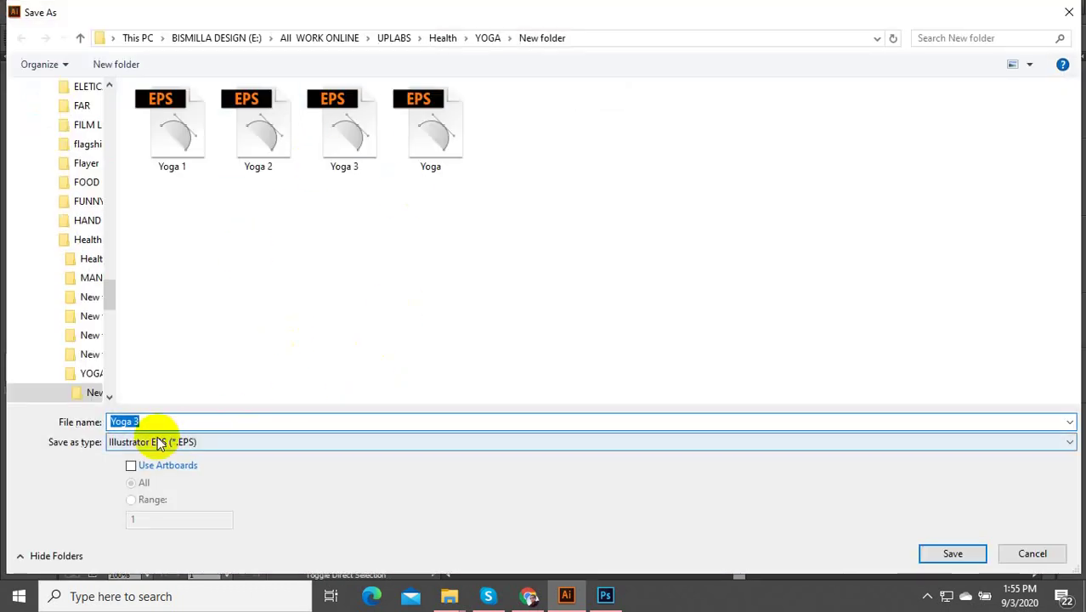
pyautogui.doubleClick(155, 422)
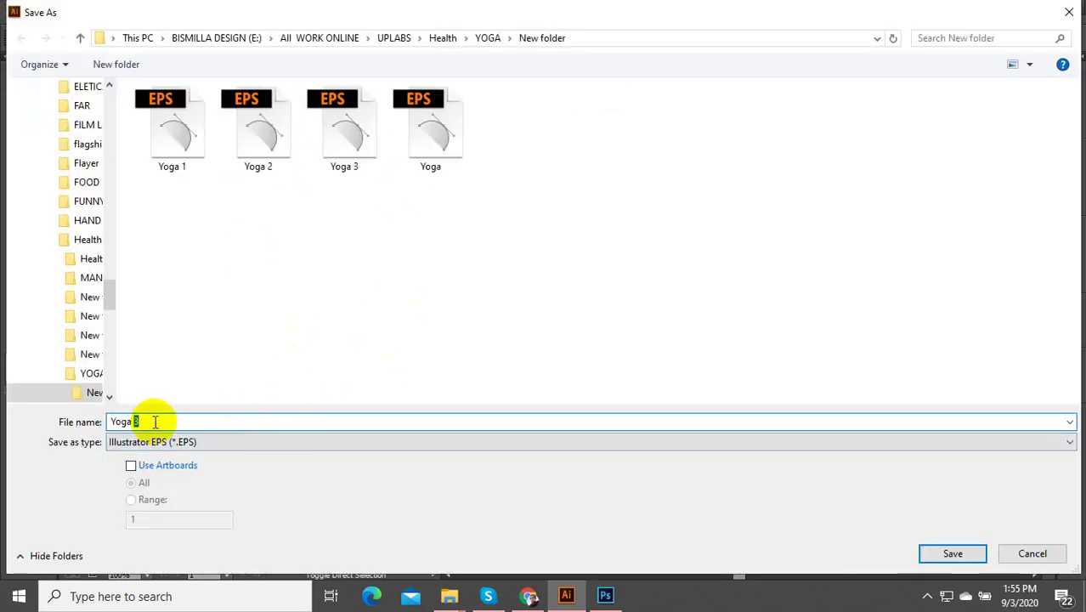
pyautogui.write('5')
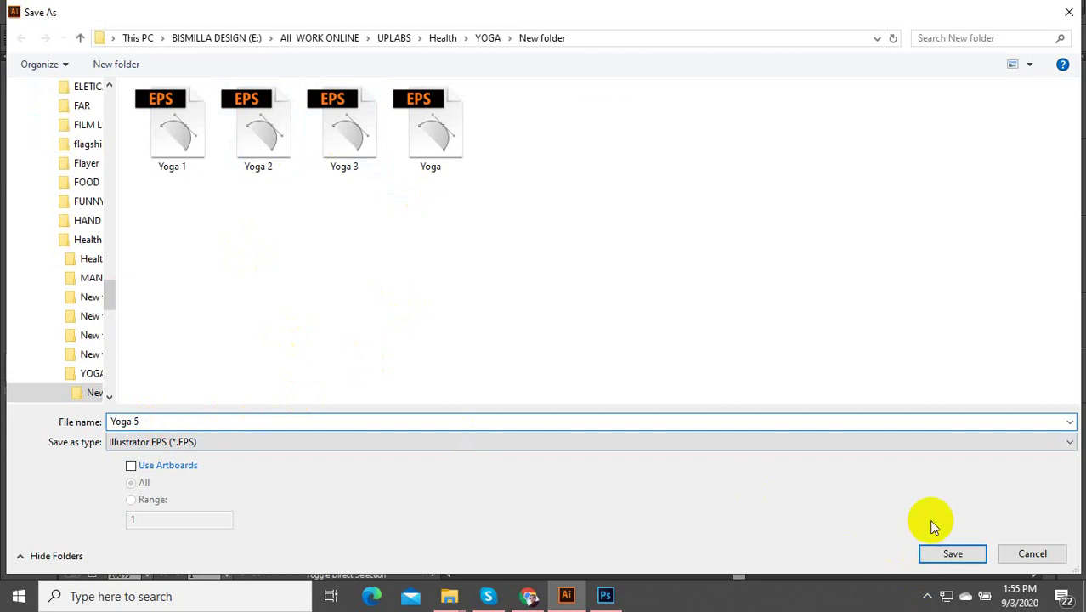
pyautogui.press('BackSpace')
pyautogui.write('4')
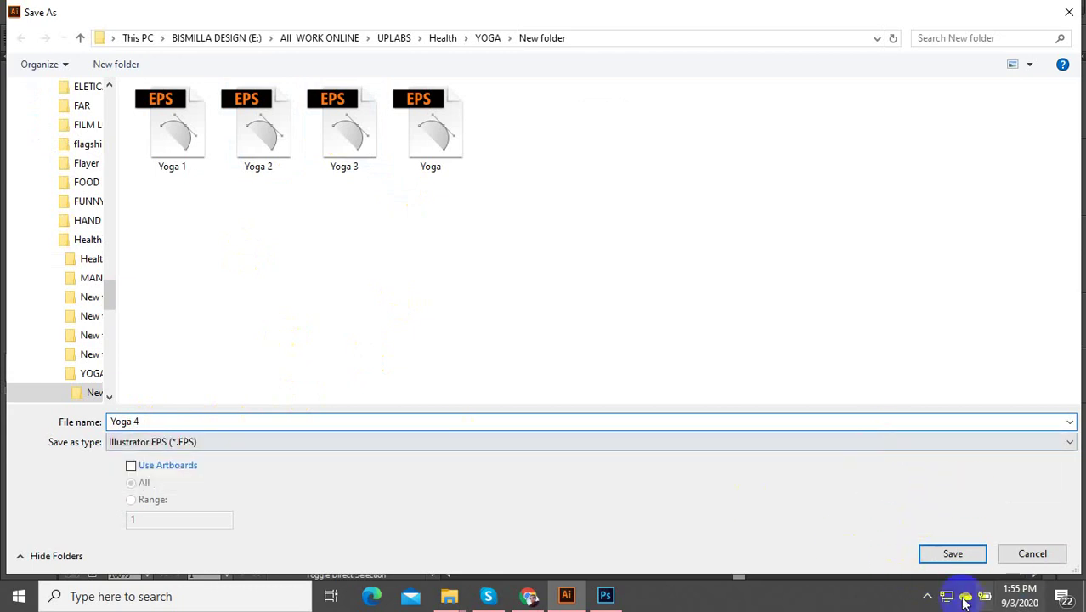
pyautogui.click(945, 552)
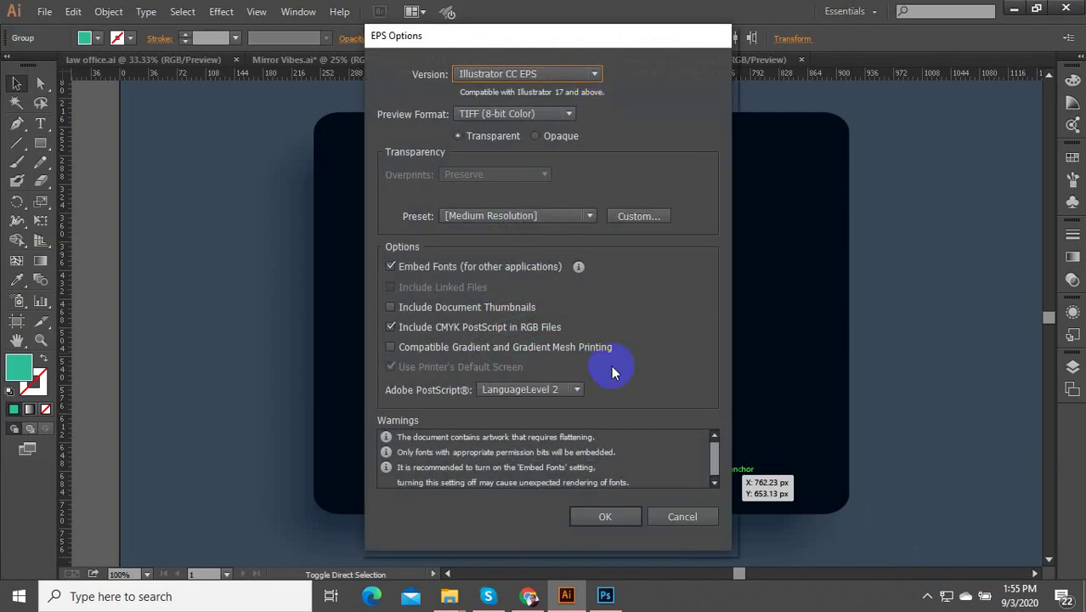
pyautogui.click(604, 516)
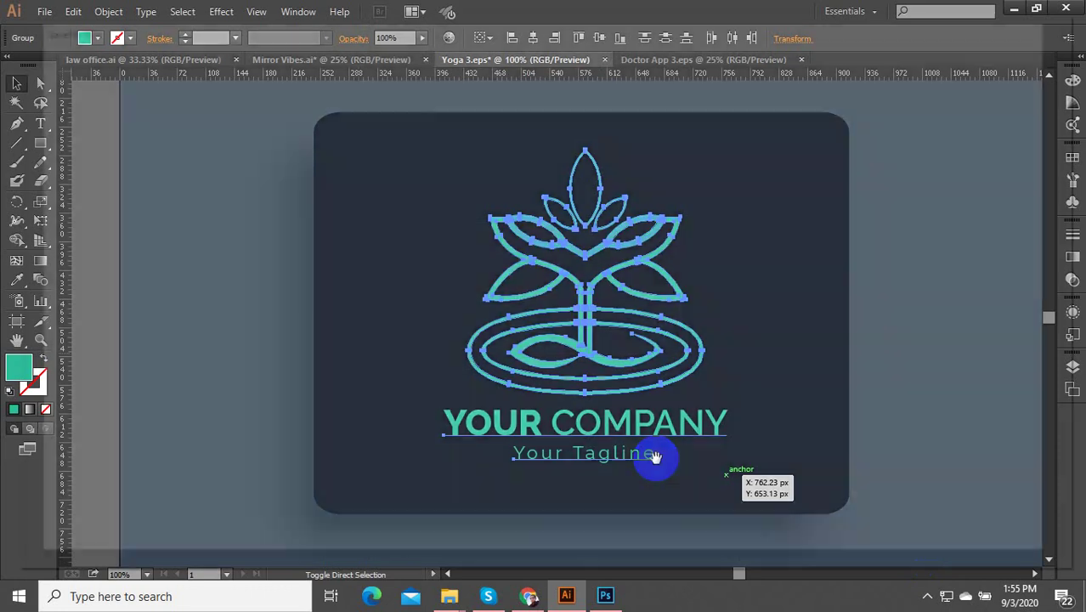
# Step: Export the artwork for web as an image named Yoga-4 in the same folder structure as the earlier previews
pyautogui.hotkey('ctrl', 'alt', 'shift', 's')
pyautogui.click(867, 533)
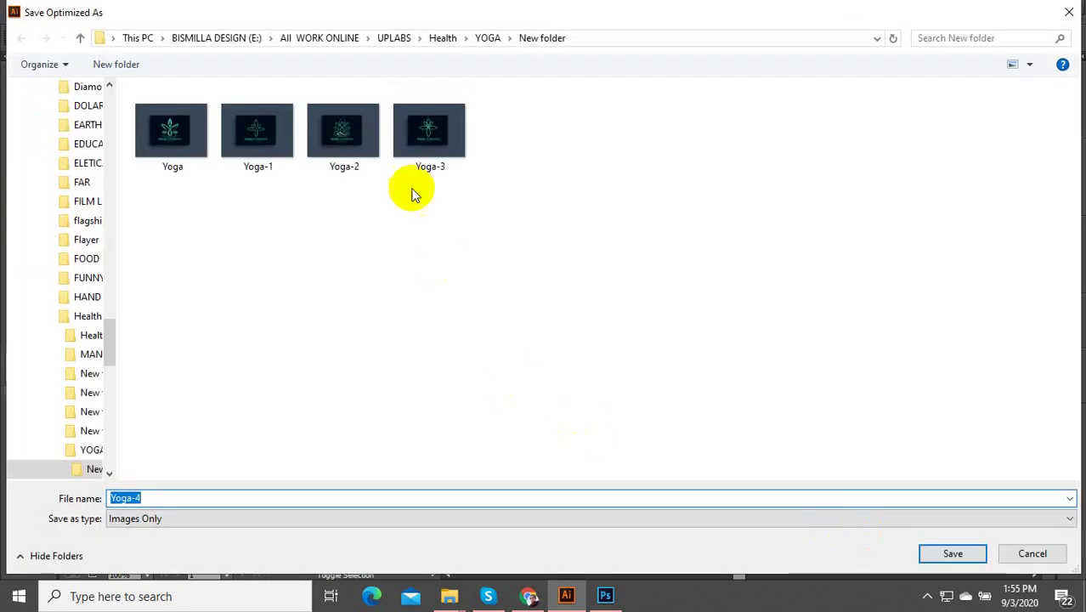
pyautogui.click(949, 553)
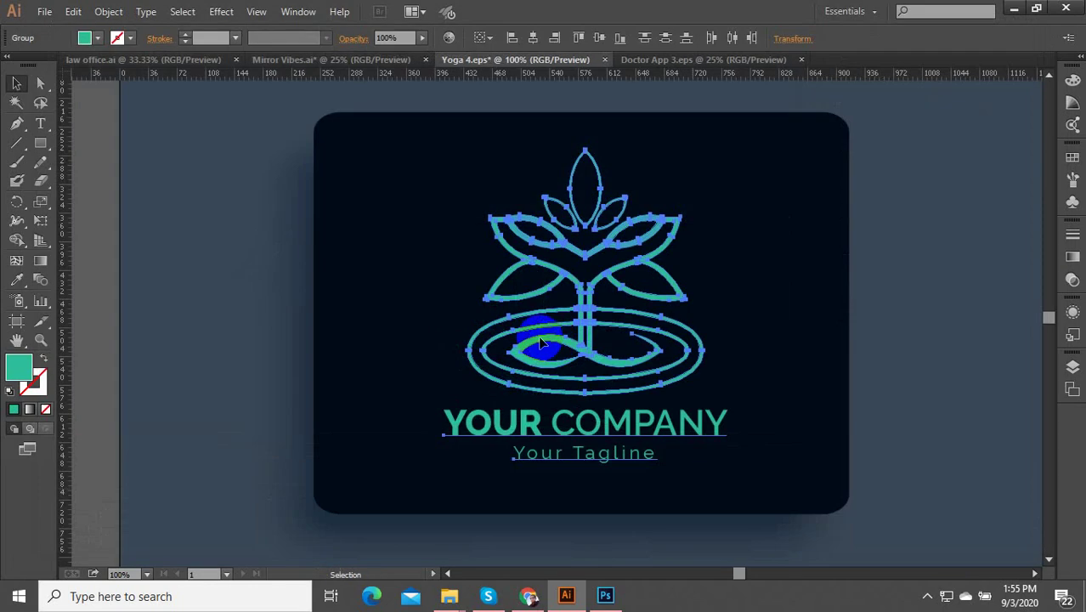
# Step: Copy the green logo from Yoga 4.eps and delete the black flower logo with its text from Doctor App 3.eps, keeping the background
pyautogui.click(617, 418)
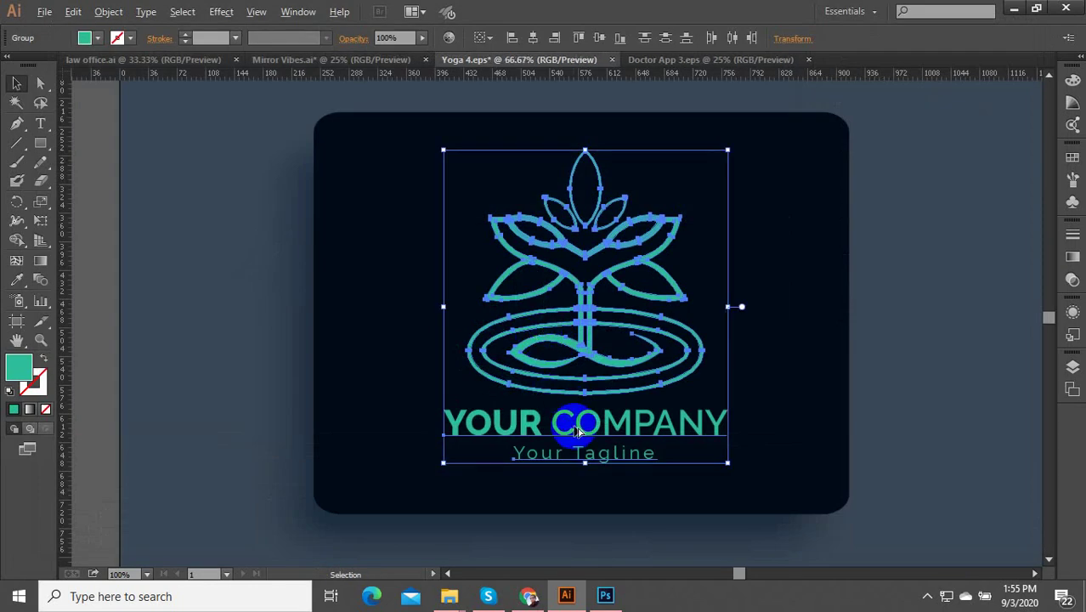
pyautogui.hotkey('ctrl', '-')
pyautogui.click(671, 59)
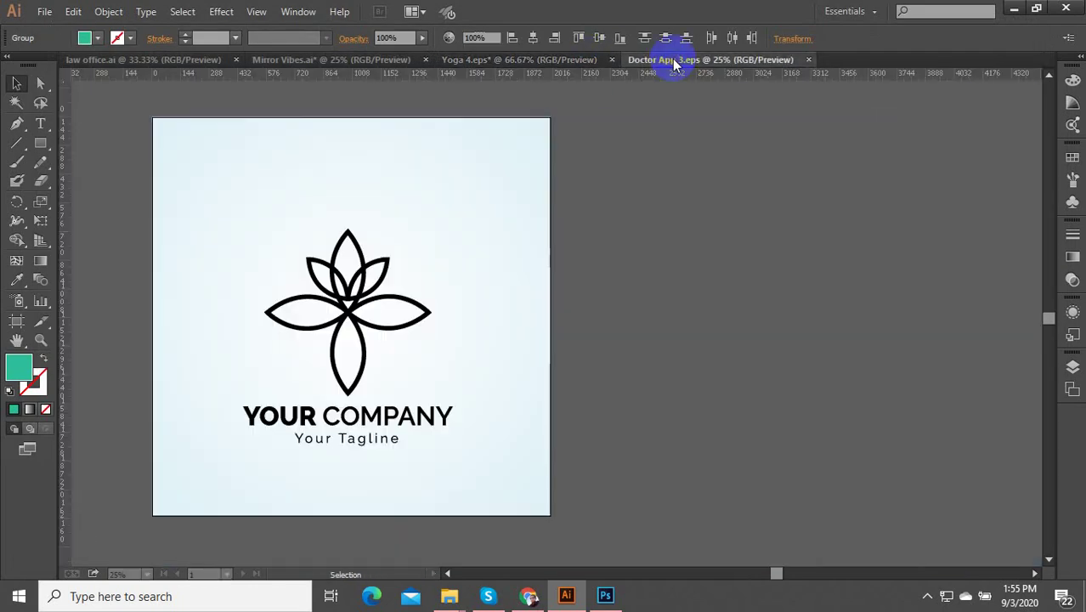
pyautogui.scroll(-1, 629, 346)
pyautogui.click(15, 322)
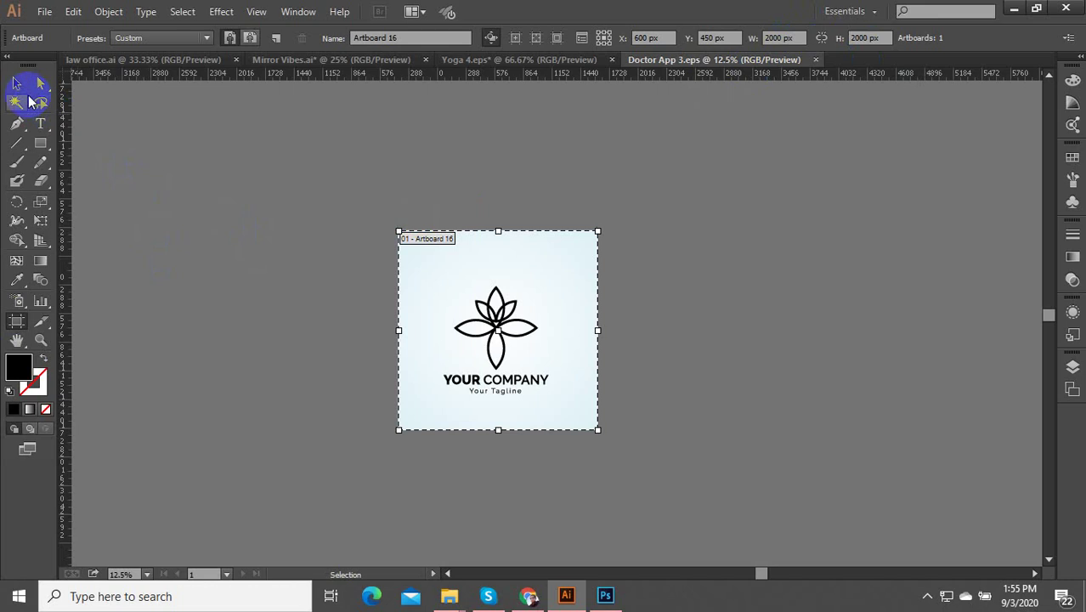
pyautogui.click(18, 85)
pyautogui.moveTo(546, 417); pyautogui.dragTo(472, 310)
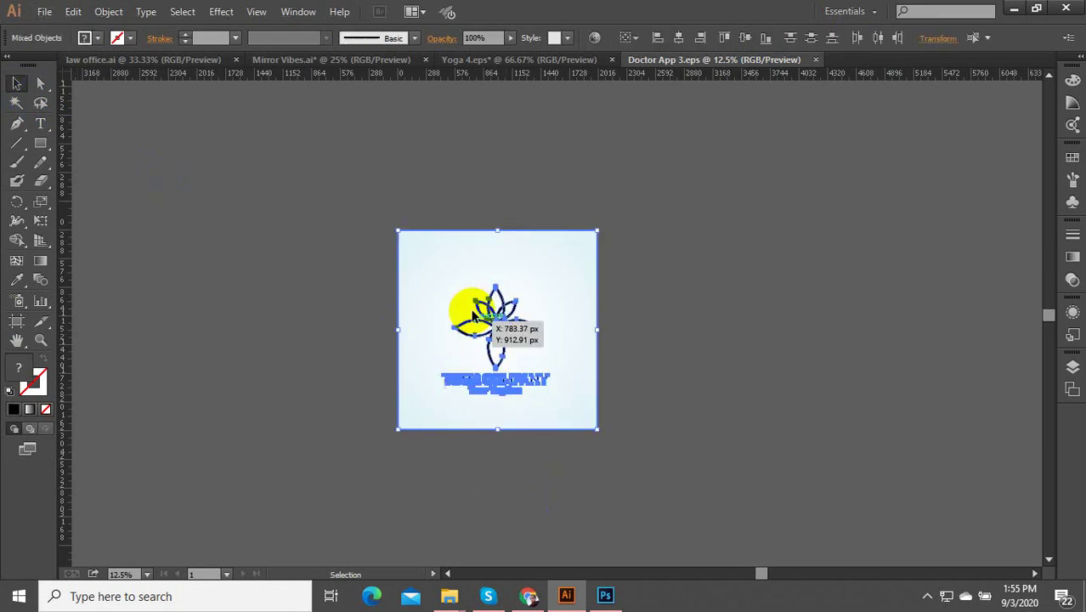
pyautogui.keyDown('shift'); pyautogui.click(461, 280); pyautogui.keyUp('shift')
pyautogui.press('Delete')
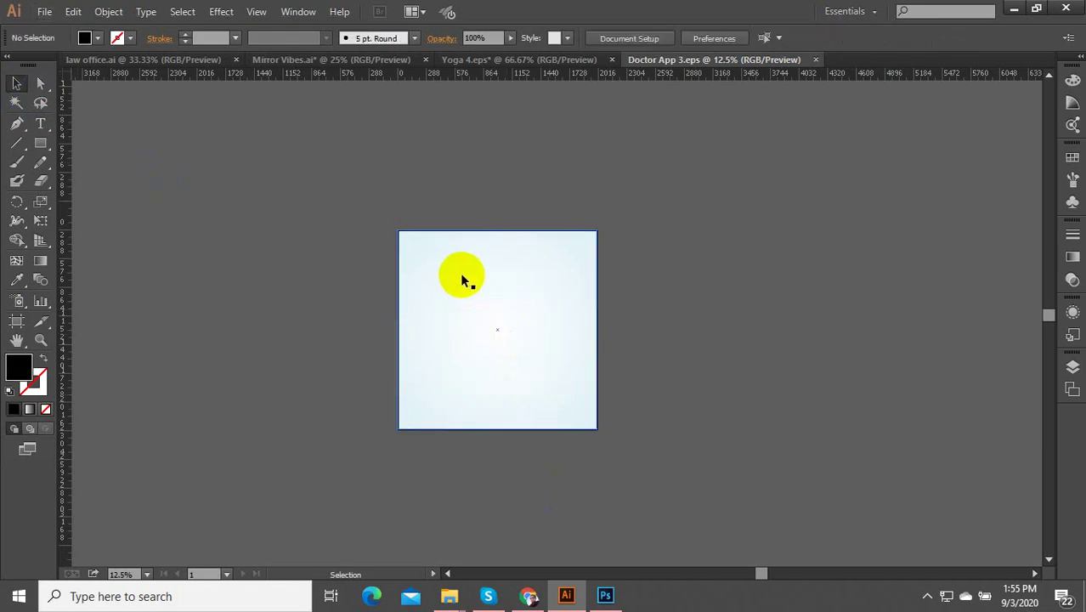
# Step: Paste the green plant logo onto the light blue background and enlarge it to fill the middle of the artboard
pyautogui.hotkey('ctrl', 'z')
pyautogui.moveTo(559, 323); pyautogui.dragTo(556, 417)
pyautogui.click(559, 367)
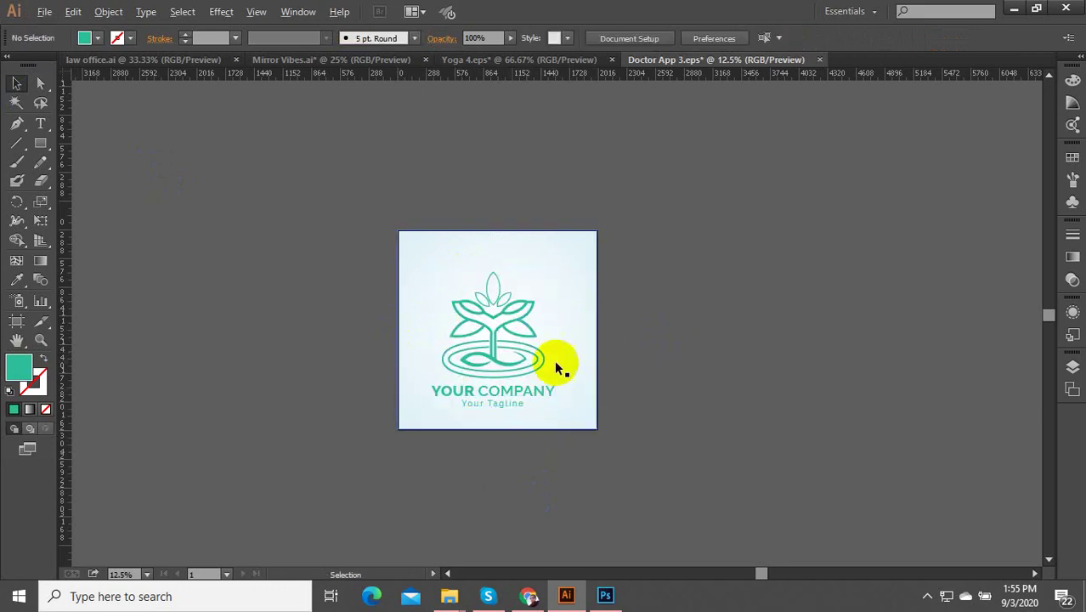
# Step: Scale the pasted logo and text down slightly about their centre, excluding the background rectangle from the selection
pyautogui.scroll(1, 558, 367)
pyautogui.moveTo(393, 265); pyautogui.dragTo(396, 267)
pyautogui.hotkey('ctrl', 'z')
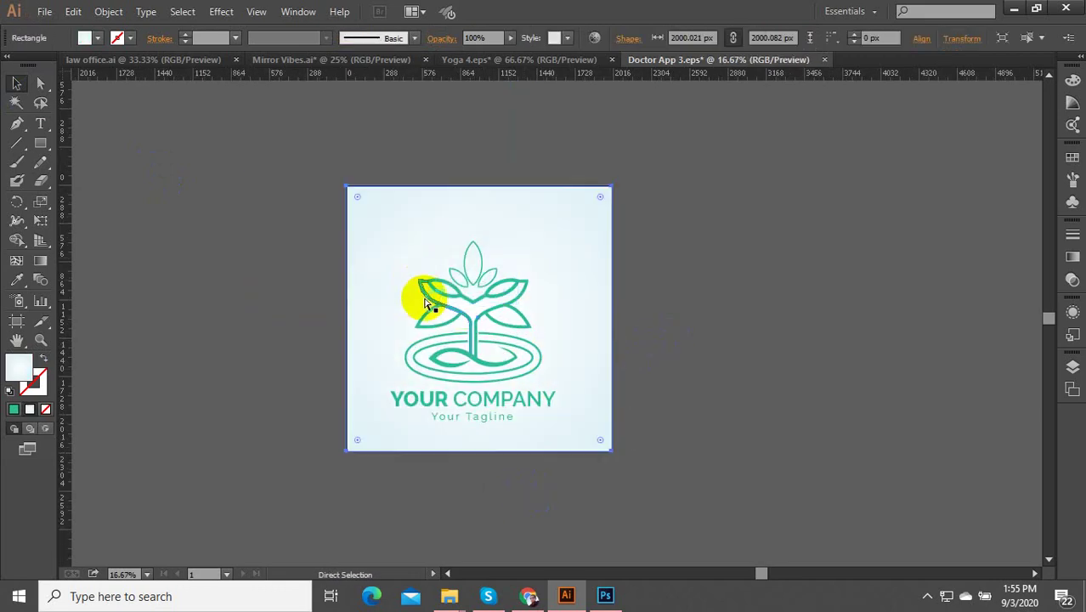
pyautogui.moveTo(686, 227); pyautogui.dragTo(485, 367)
pyautogui.moveTo(403, 417); pyautogui.dragTo(392, 402)
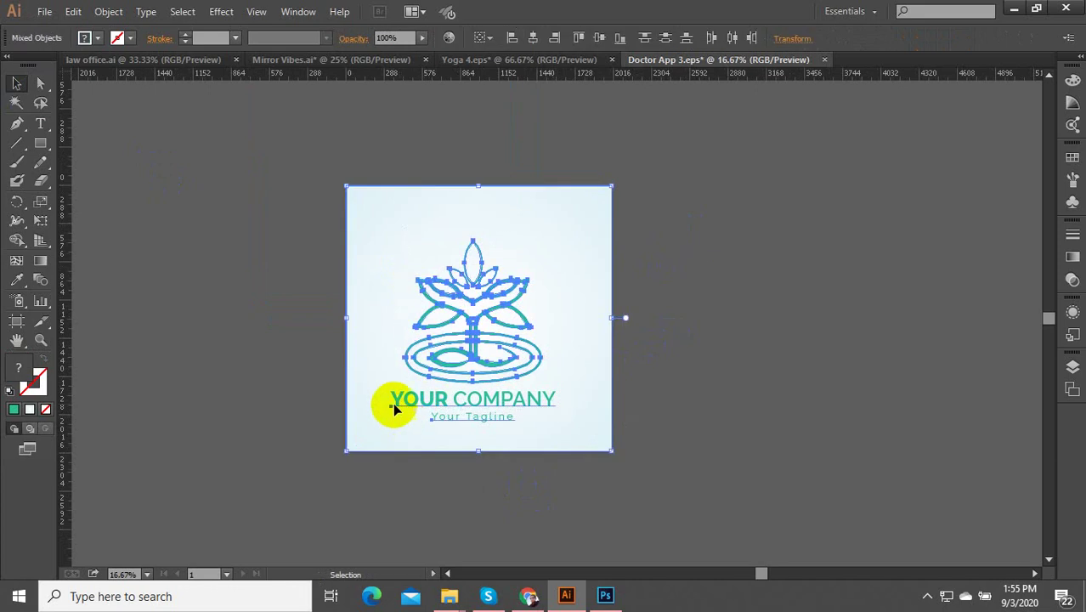
pyautogui.keyDown('shift'); pyautogui.click(395, 259); pyautogui.keyUp('shift')
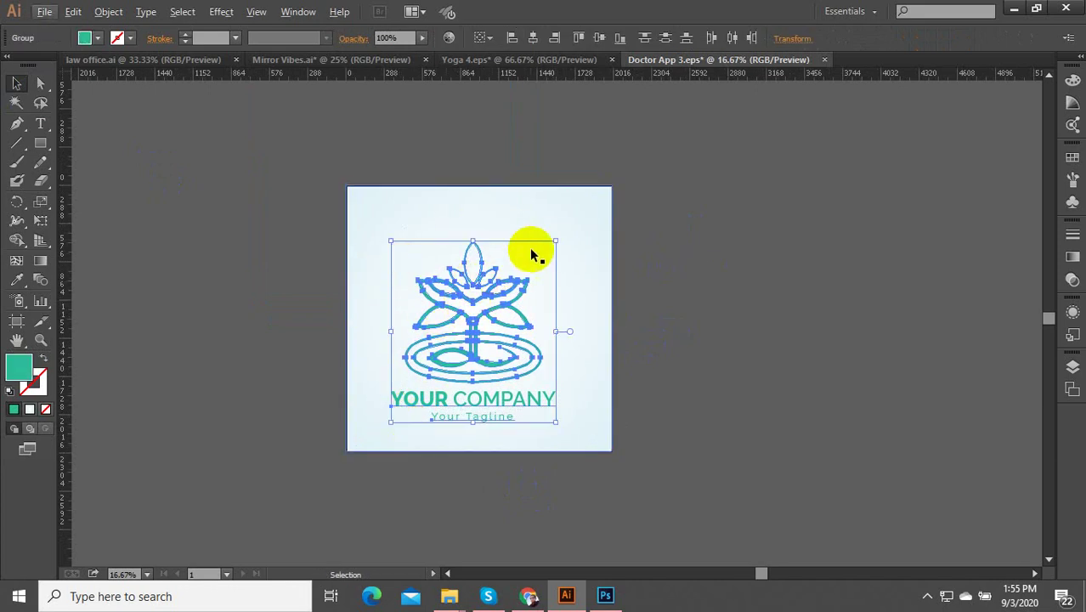
pyautogui.moveTo(557, 242); pyautogui.dragTo(552, 249)
pyautogui.click(645, 340)
# Step: Select all the artwork and convert the company name and tagline text to outlines
pyautogui.moveTo(565, 488); pyautogui.dragTo(370, 206)
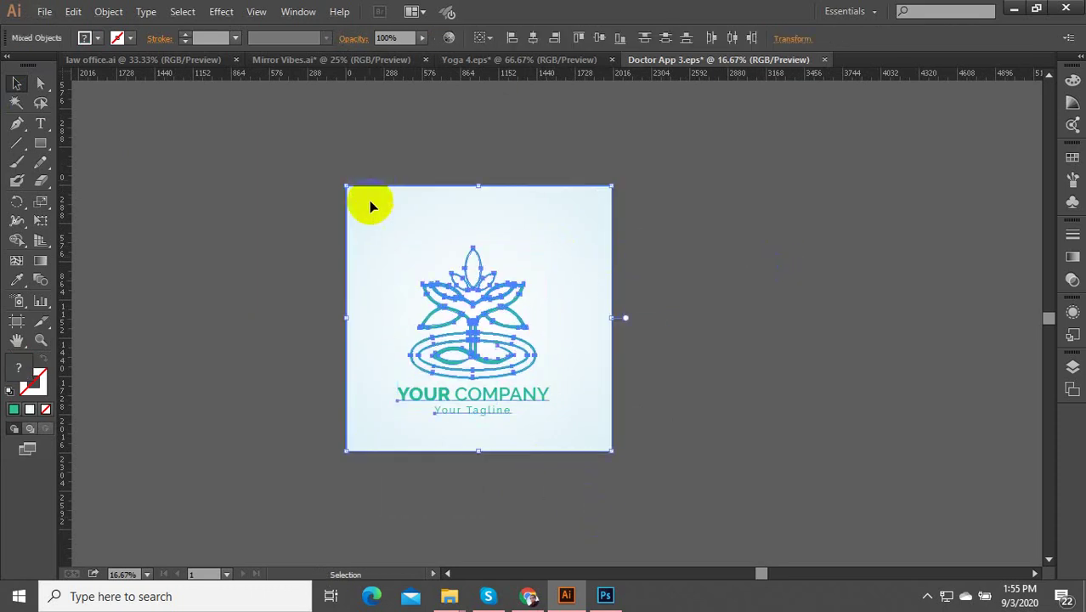
pyautogui.click(146, 12)
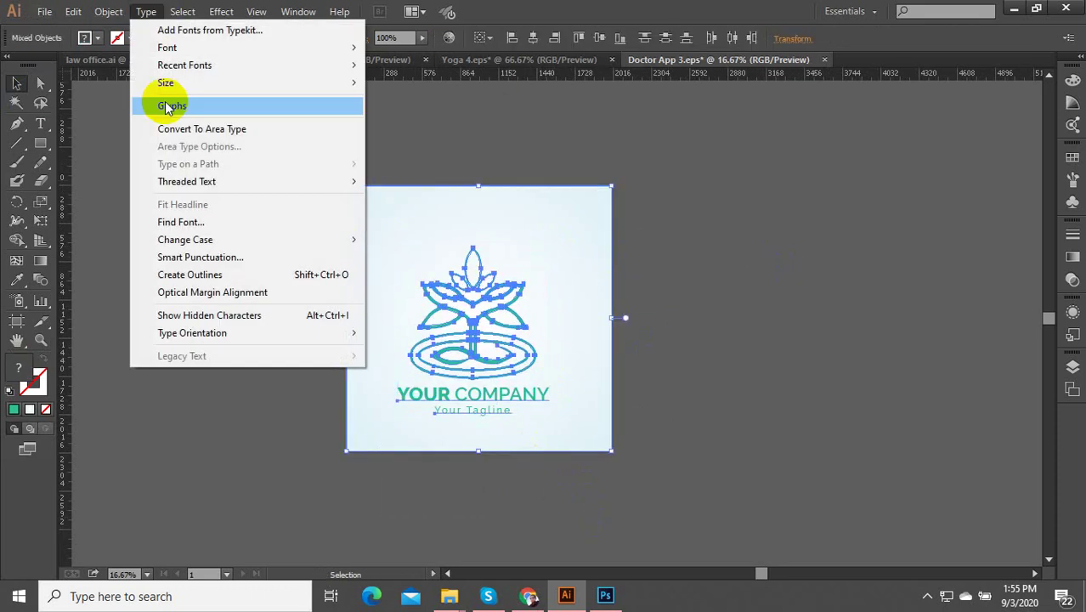
pyautogui.click(288, 275)
pyautogui.click(799, 328)
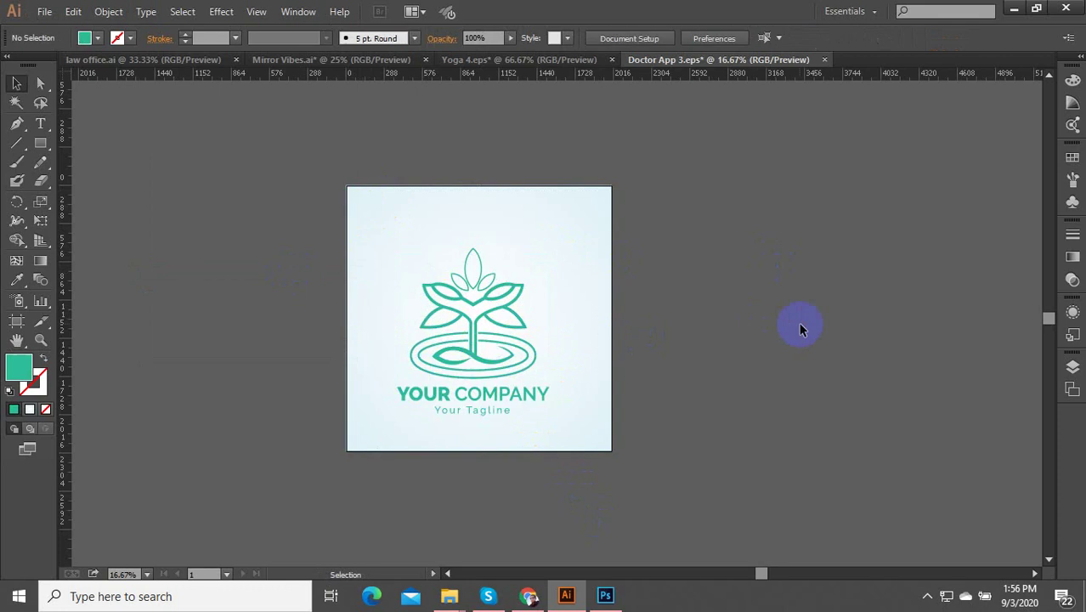
# Step: Save the document as Doctor App 4 in Illustrator 10 EPS format, accepting the older-format conversion
pyautogui.hotkey('ctrl', 'shift', 's')
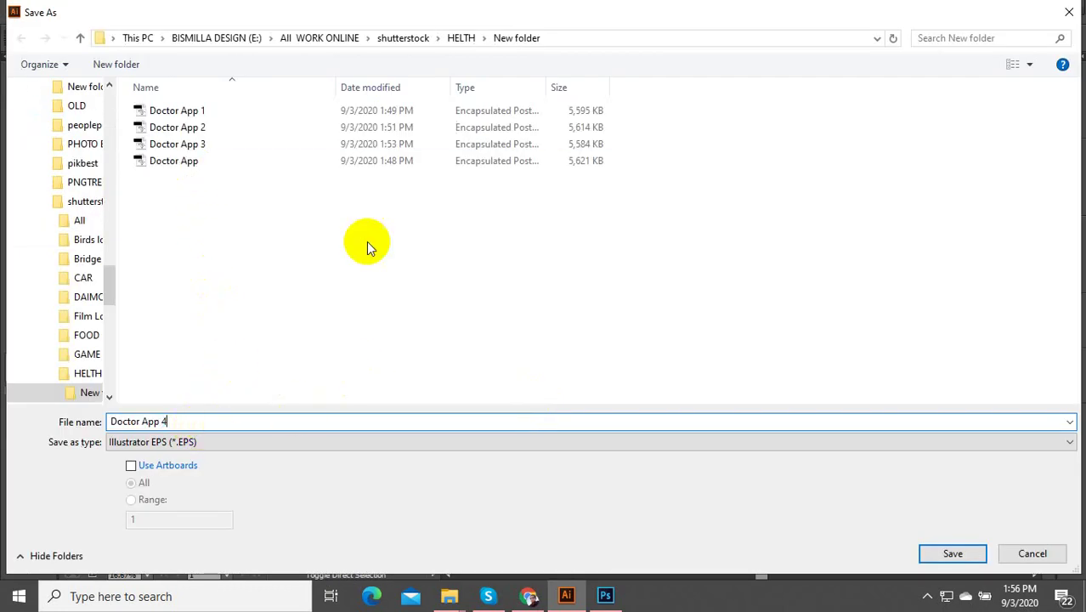
pyautogui.click(950, 554)
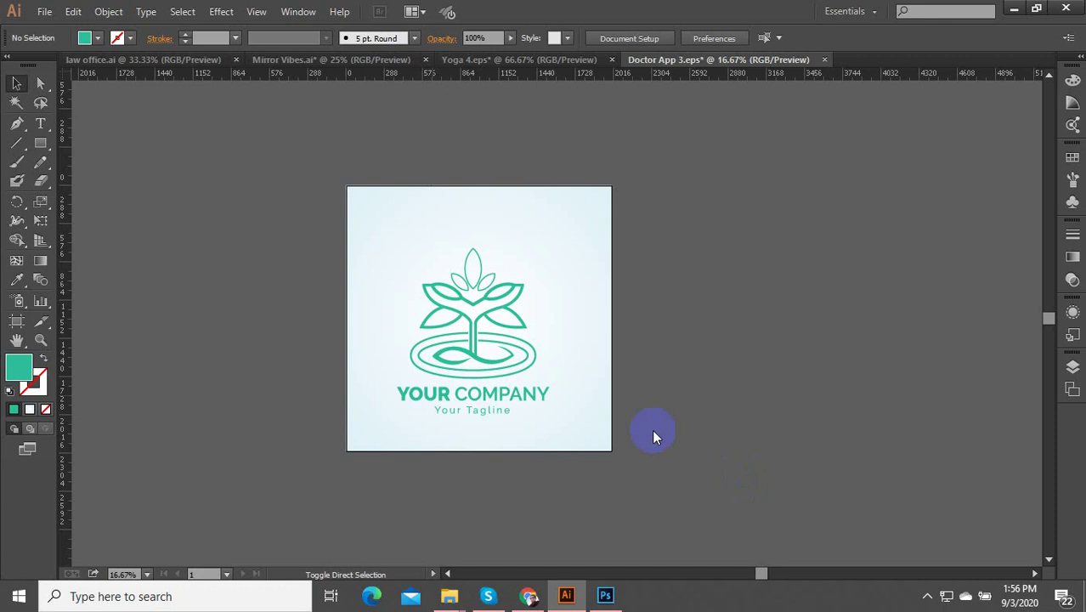
pyautogui.click(531, 74)
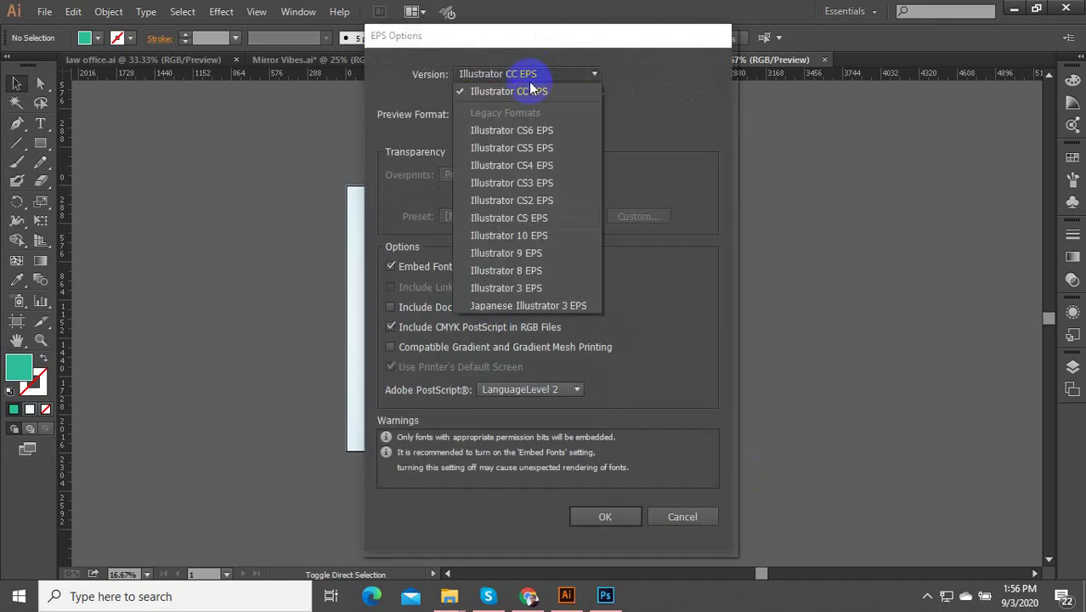
pyautogui.click(538, 236)
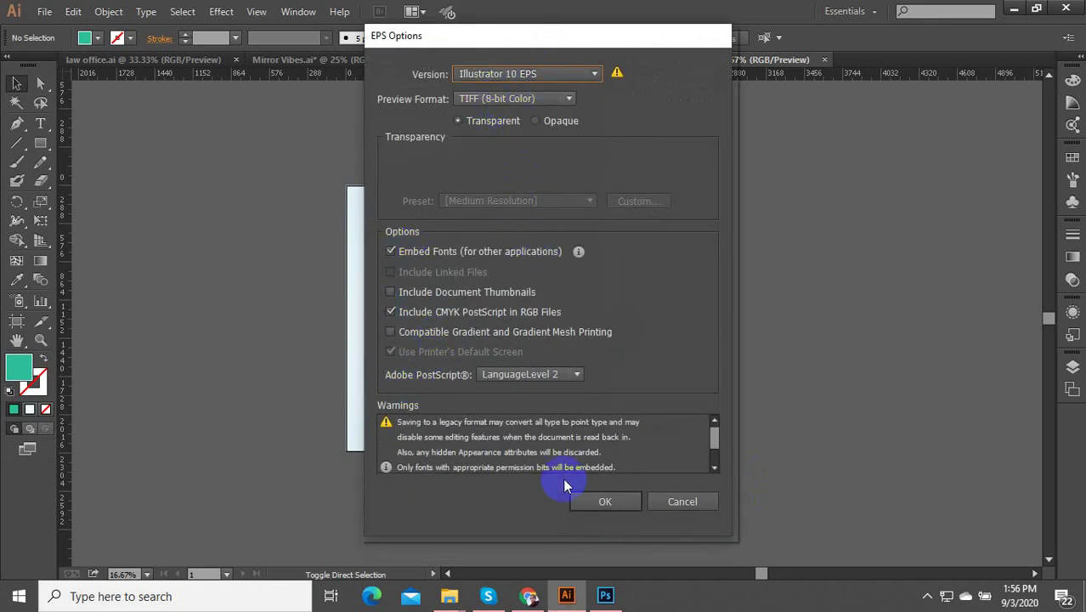
pyautogui.click(596, 501)
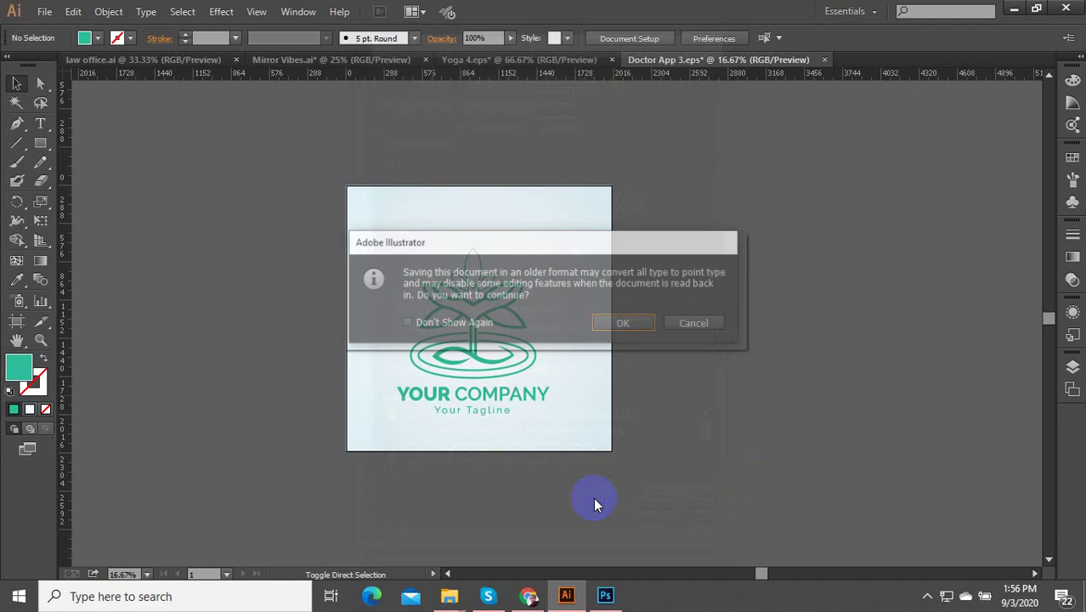
pyautogui.click(625, 323)
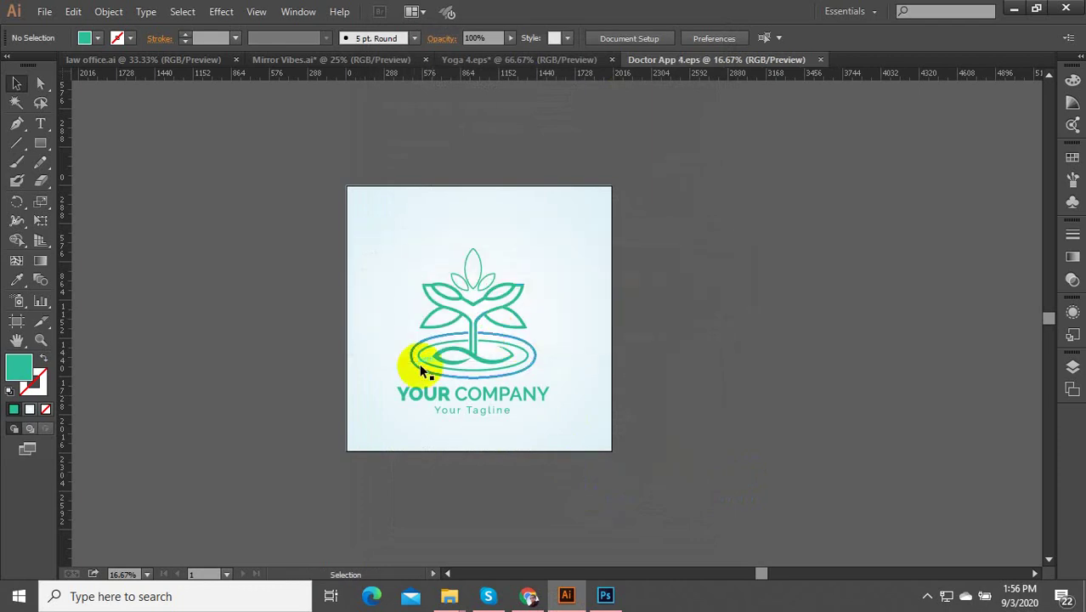
# Step: Switch to Chrome and open the Shutterstock contributor content upload page in a new tab
pyautogui.click(530, 598)
pyautogui.click(680, 14)
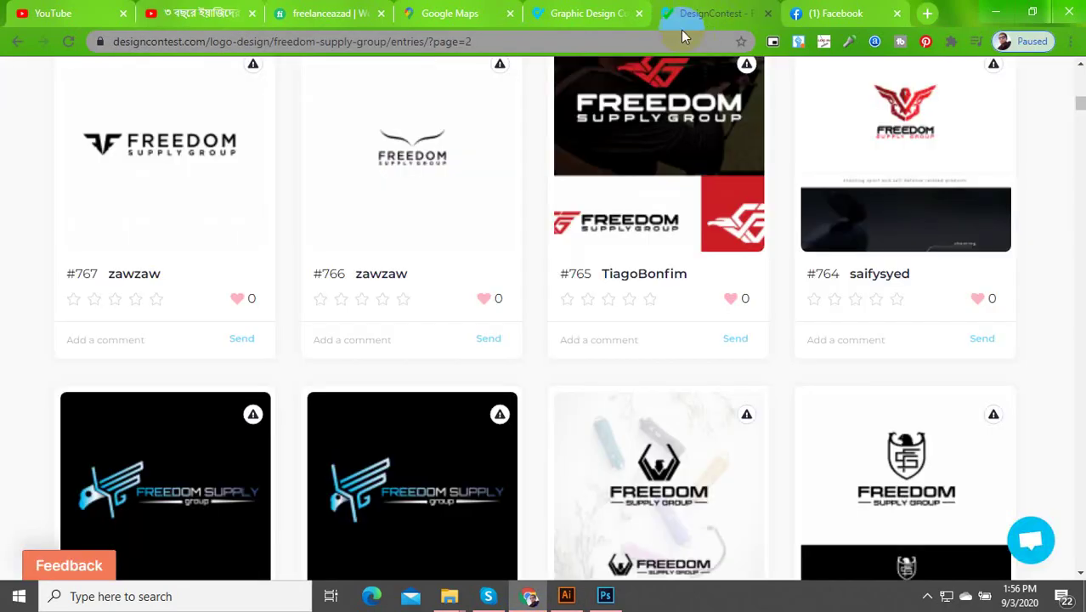
pyautogui.click(828, 14)
pyautogui.click(928, 14)
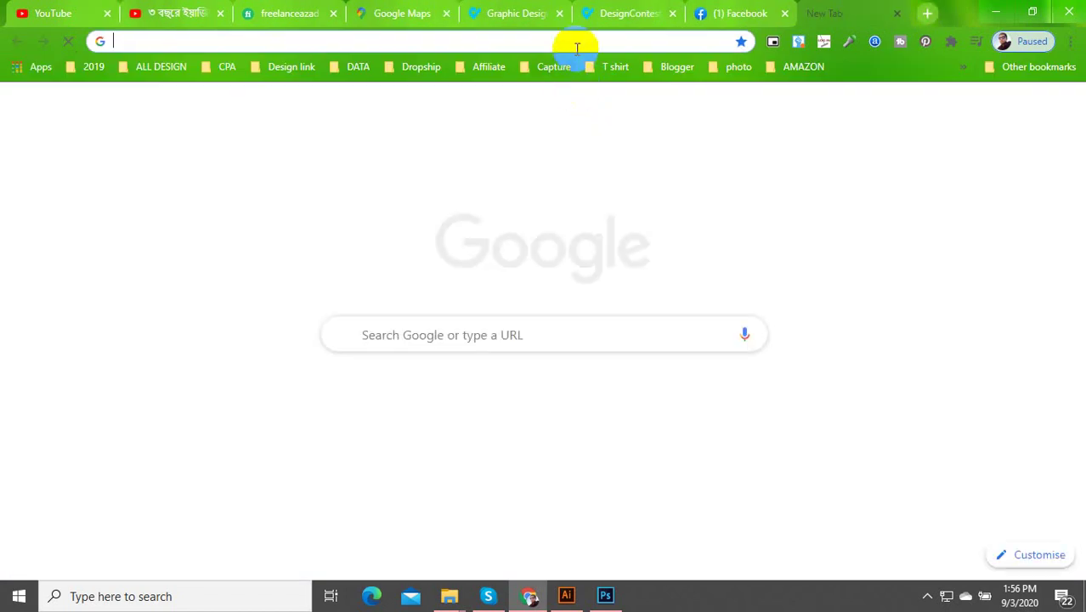
pyautogui.click(576, 41)
pyautogui.write('s')
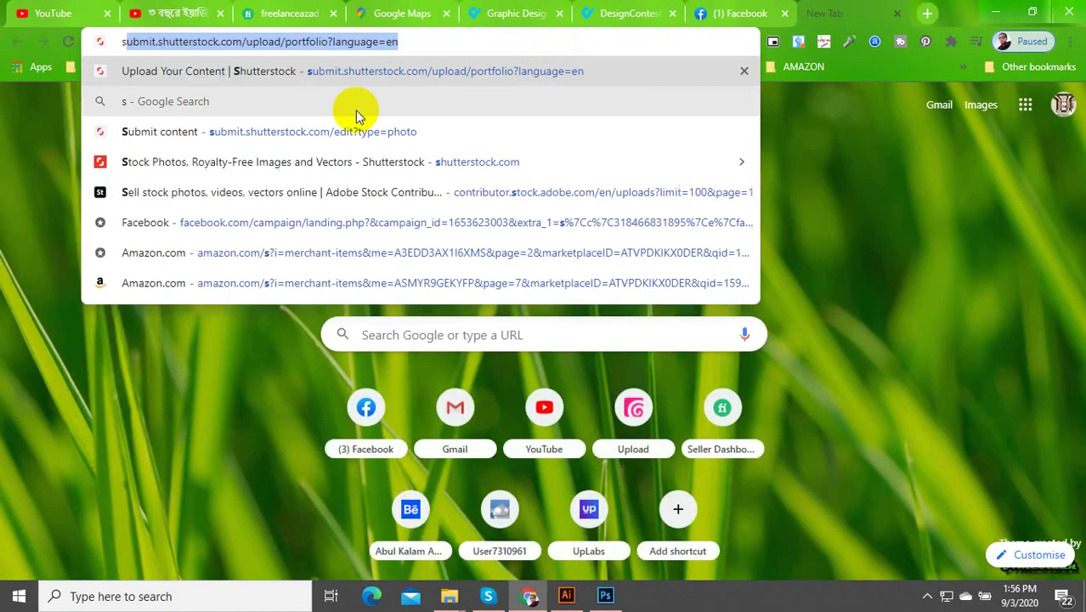
pyautogui.click(246, 71)
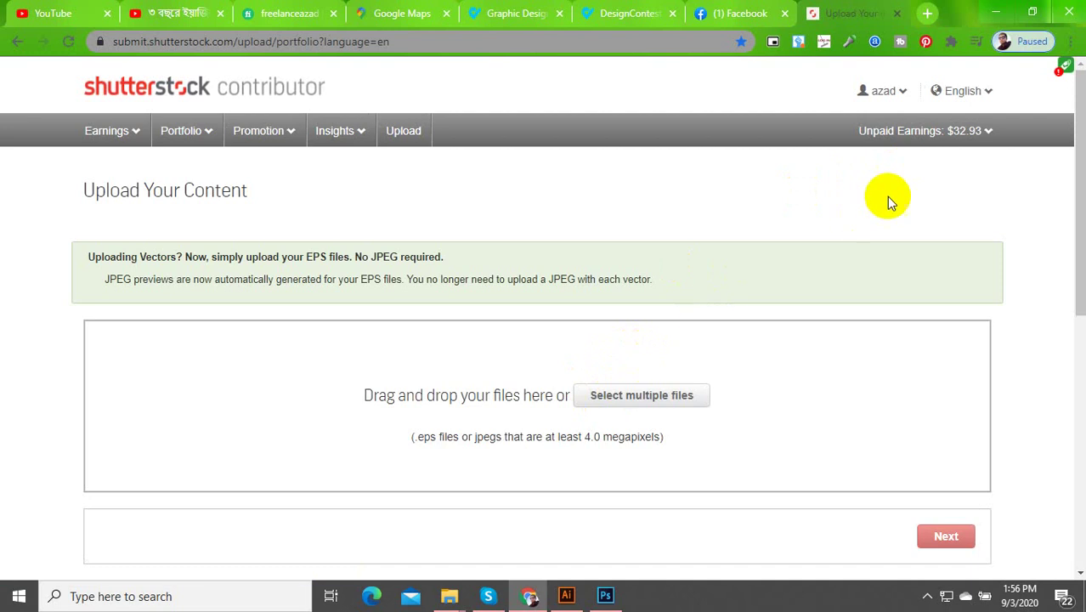
# Step: Open the unpaid earnings summary to check the monthly downloads
pyautogui.click(977, 148)
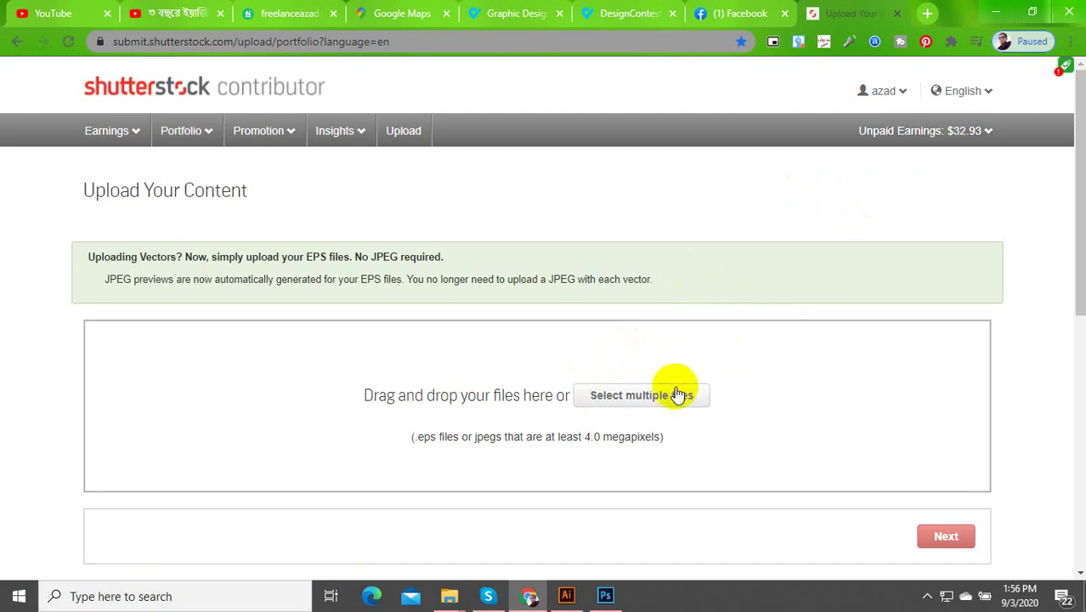
pyautogui.click(948, 130)
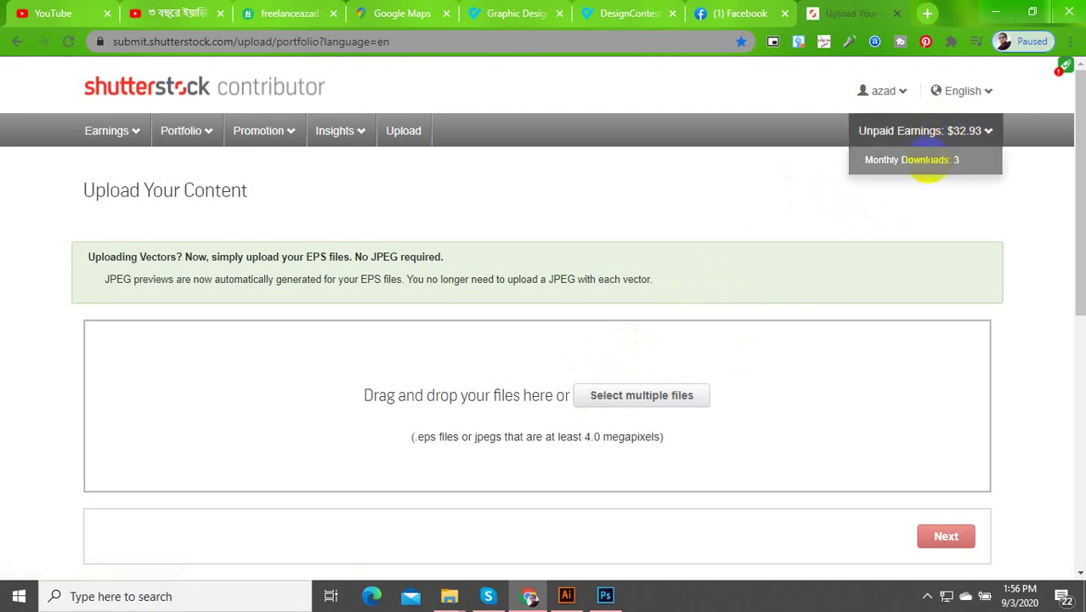
# Step: Upload Doctor App 1.eps to Shutterstock from the New folder inside shutterstock > HELTH in All WORK ONLINE
pyautogui.click(648, 396)
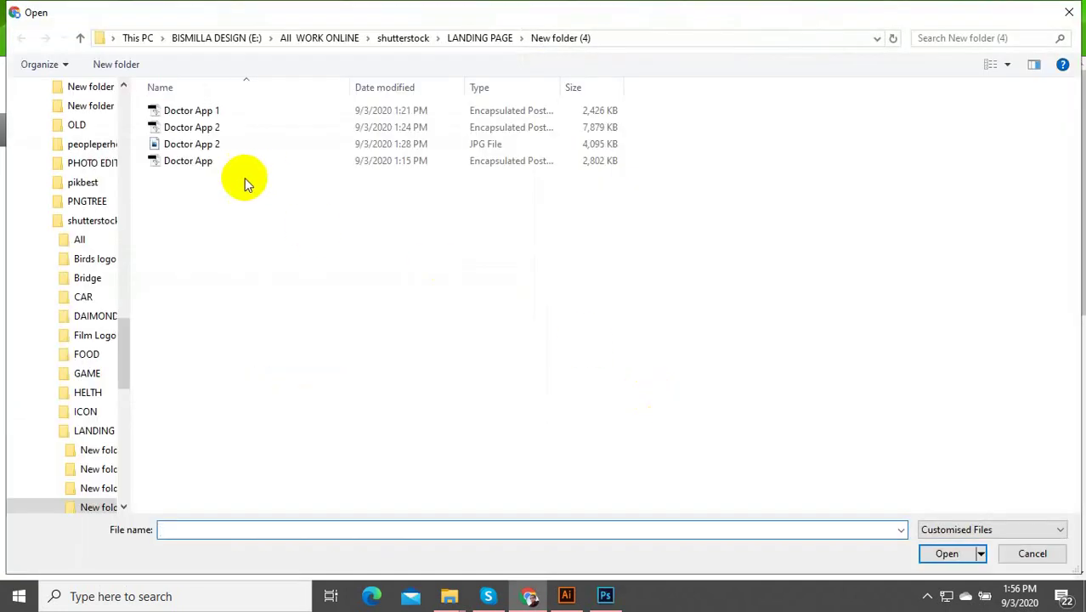
pyautogui.click(392, 39)
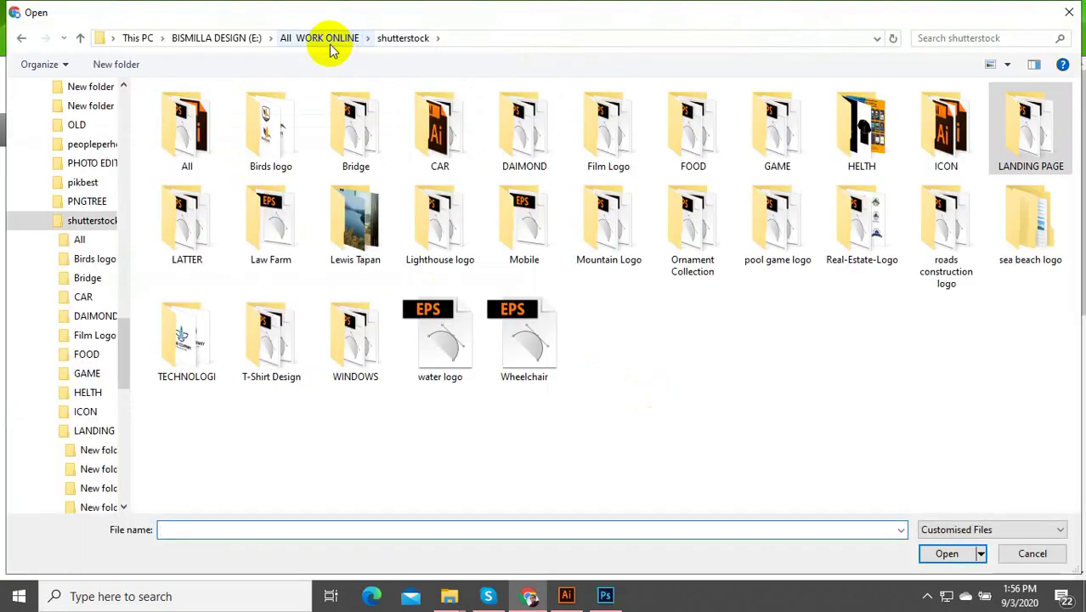
pyautogui.click(327, 39)
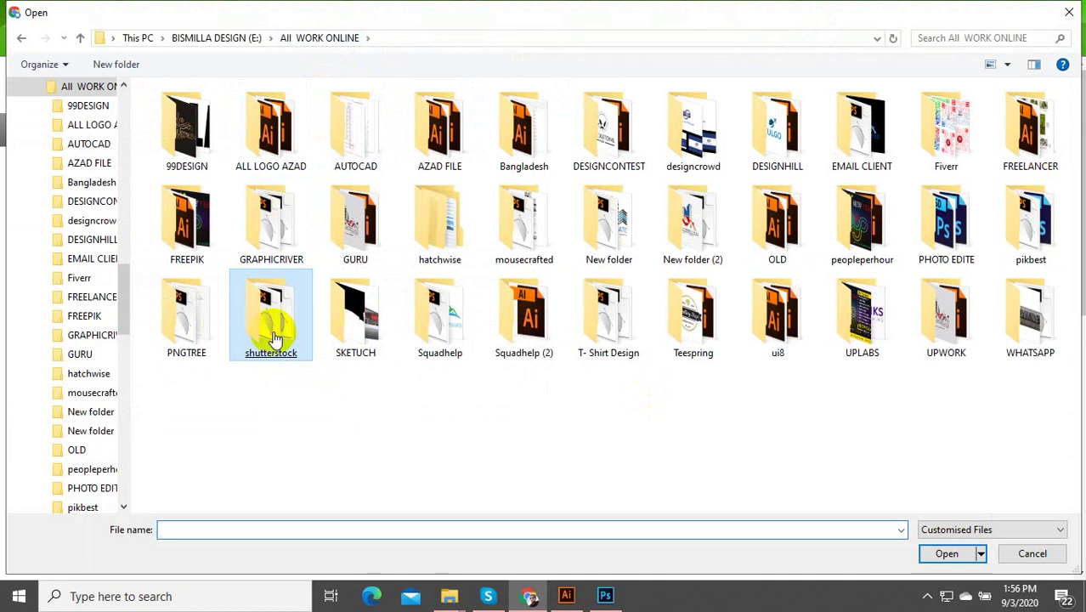
pyautogui.doubleClick(274, 333)
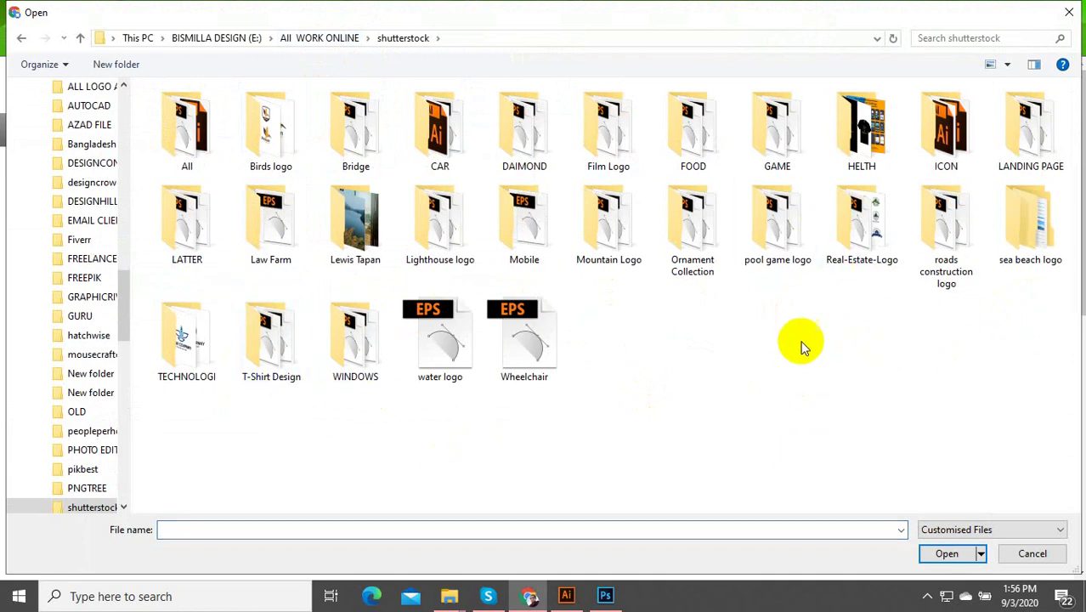
pyautogui.doubleClick(876, 153)
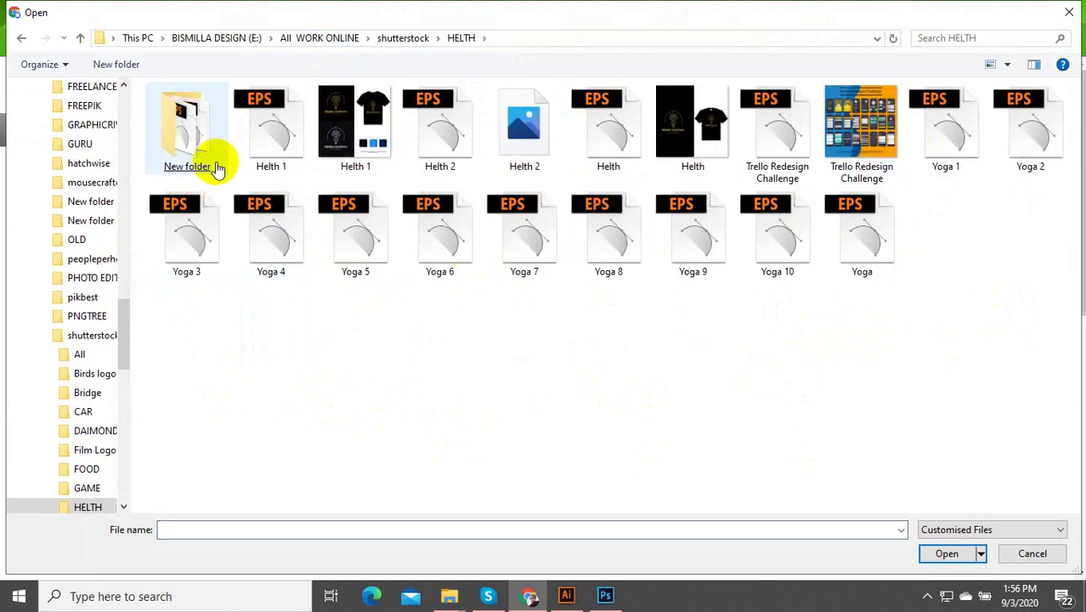
pyautogui.doubleClick(212, 162)
pyautogui.moveTo(238, 226); pyautogui.dragTo(197, 104)
pyautogui.press('Return')
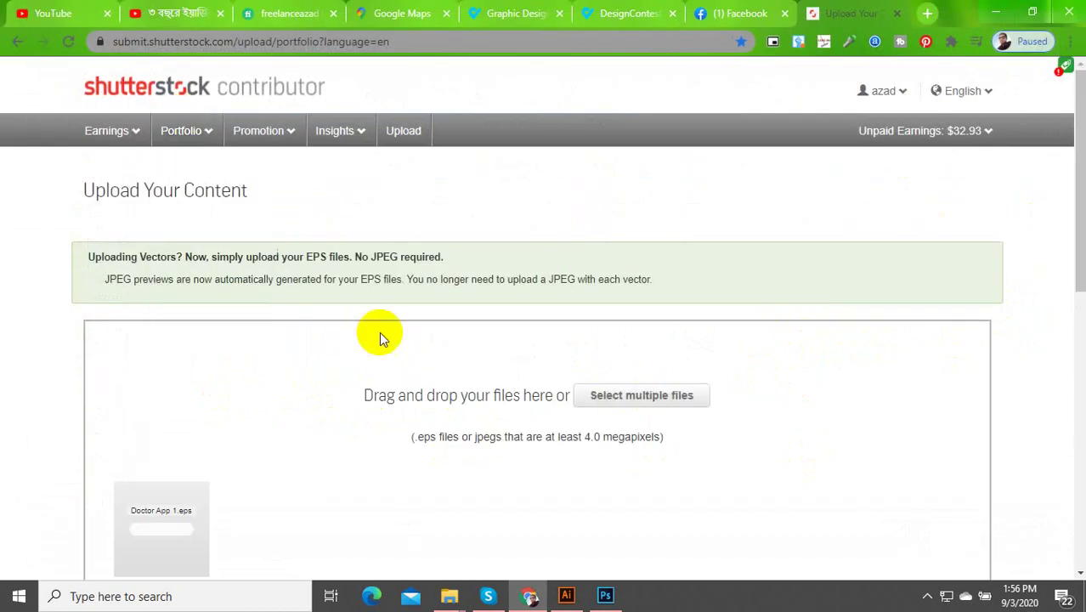
# Step: Copy the file name Doctor App, and add Doctor App, Doctor App 2, Doctor App 3 and Doctor App 4 to the Shutterstock upload
pyautogui.click(629, 398)
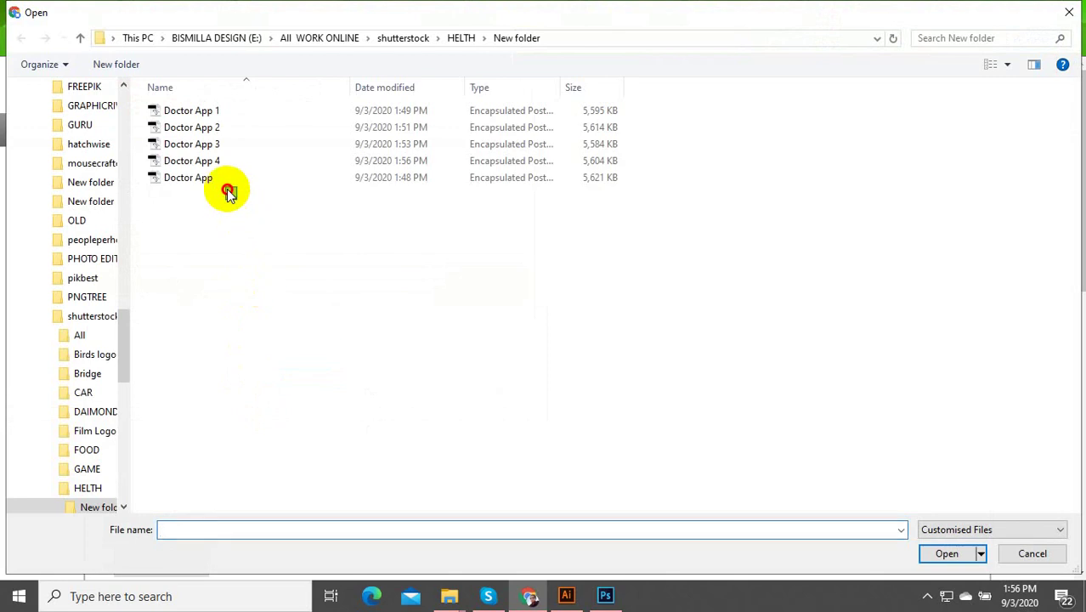
pyautogui.moveTo(228, 192); pyautogui.dragTo(189, 128)
pyautogui.click(194, 270)
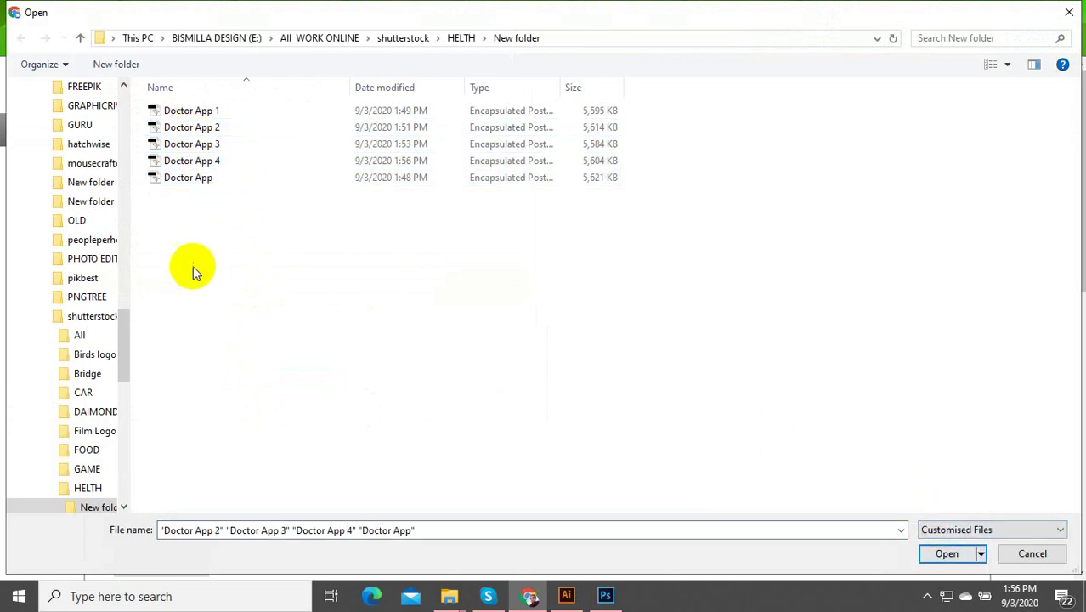
pyautogui.click(182, 177)
pyautogui.rightClick(185, 179)
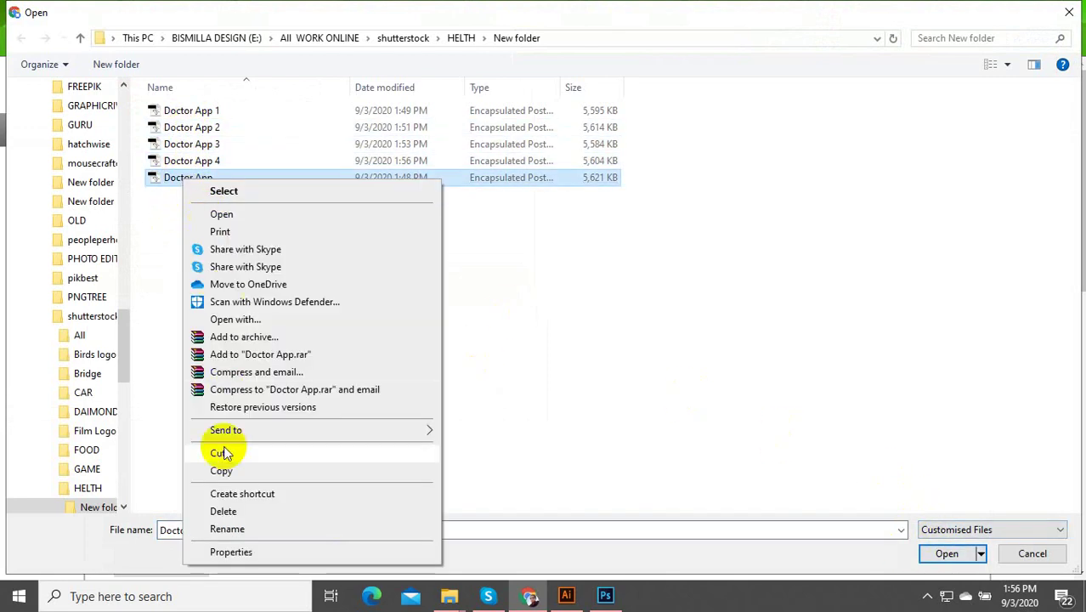
pyautogui.click(243, 524)
pyautogui.hotkey('ctrl', 'c')
pyautogui.moveTo(258, 282); pyautogui.dragTo(199, 142)
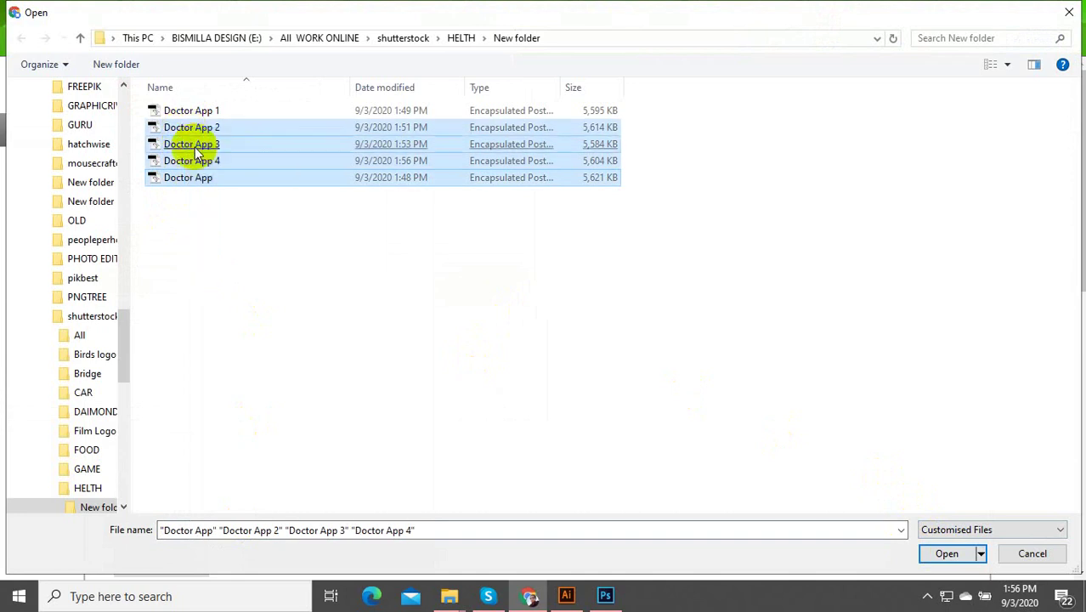
pyautogui.click(949, 554)
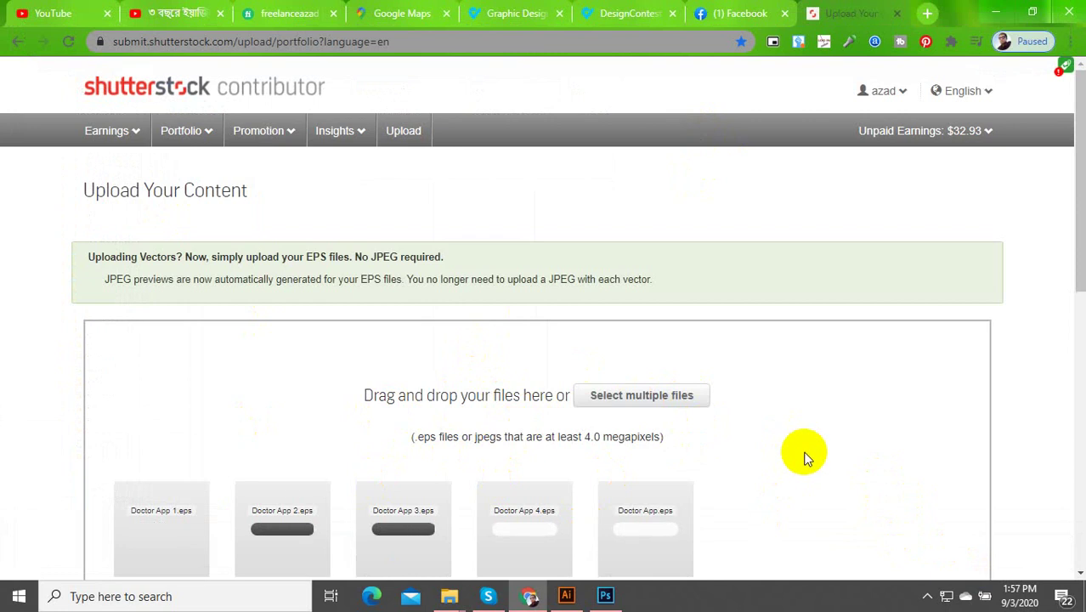
# Step: Open the Adobe Stock contributor uploads page in a new tab, checking the Shutterstock upload progress while it loads
pyautogui.click(929, 15)
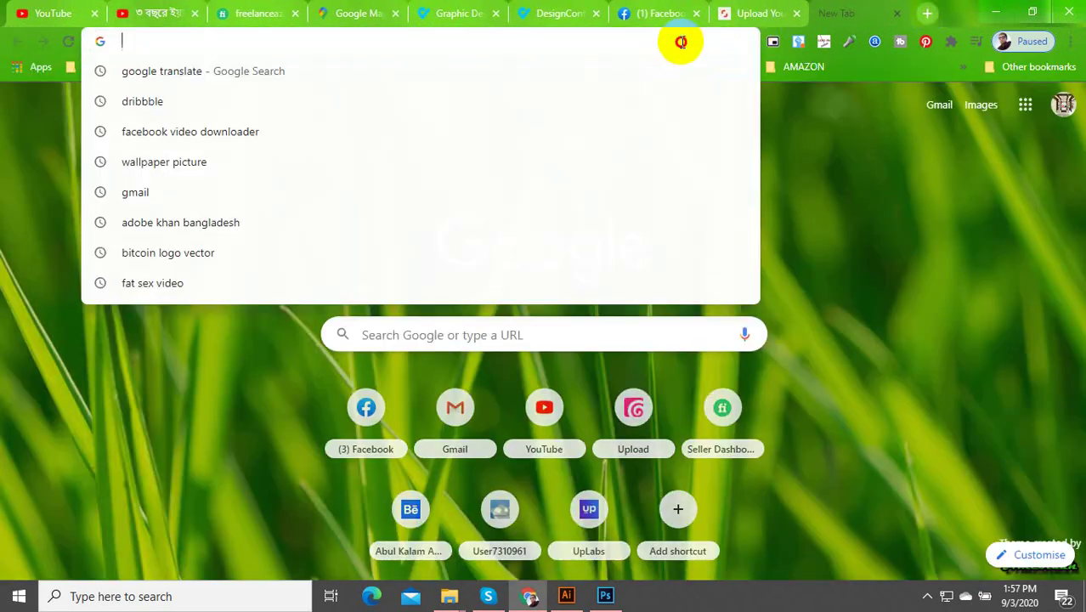
pyautogui.write('a')
pyautogui.click(213, 222)
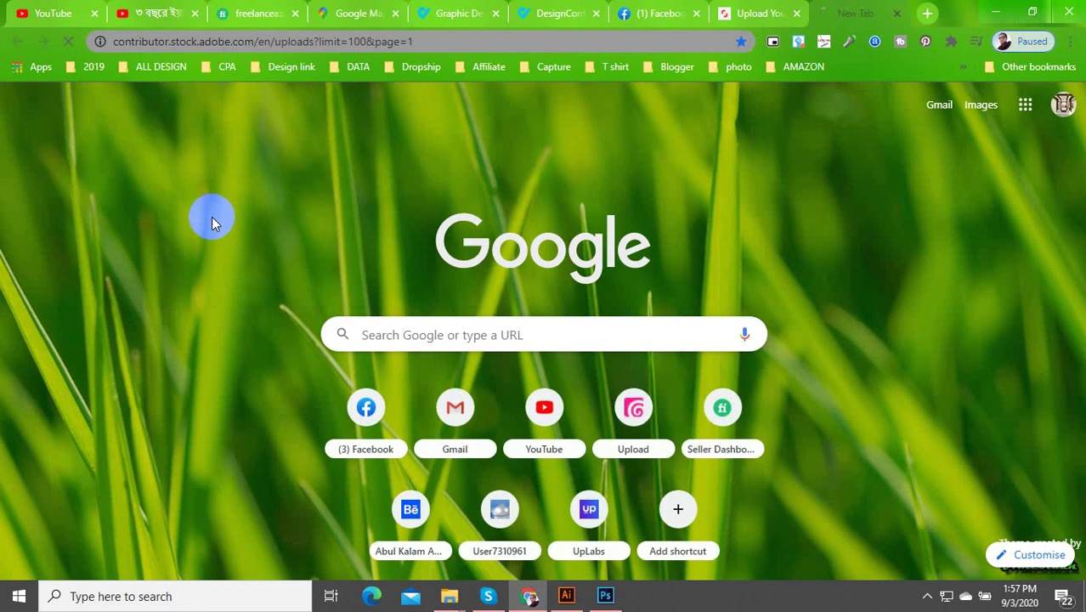
pyautogui.click(724, 13)
pyautogui.scroll(-5, 594, 455)
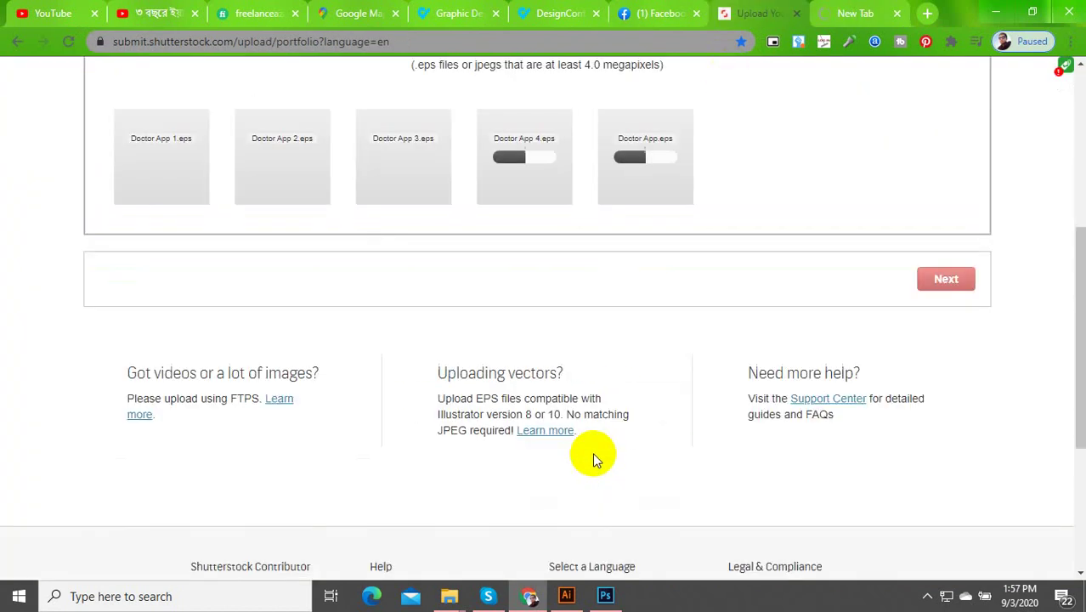
pyautogui.scroll(5, 603, 274)
pyautogui.click(855, 13)
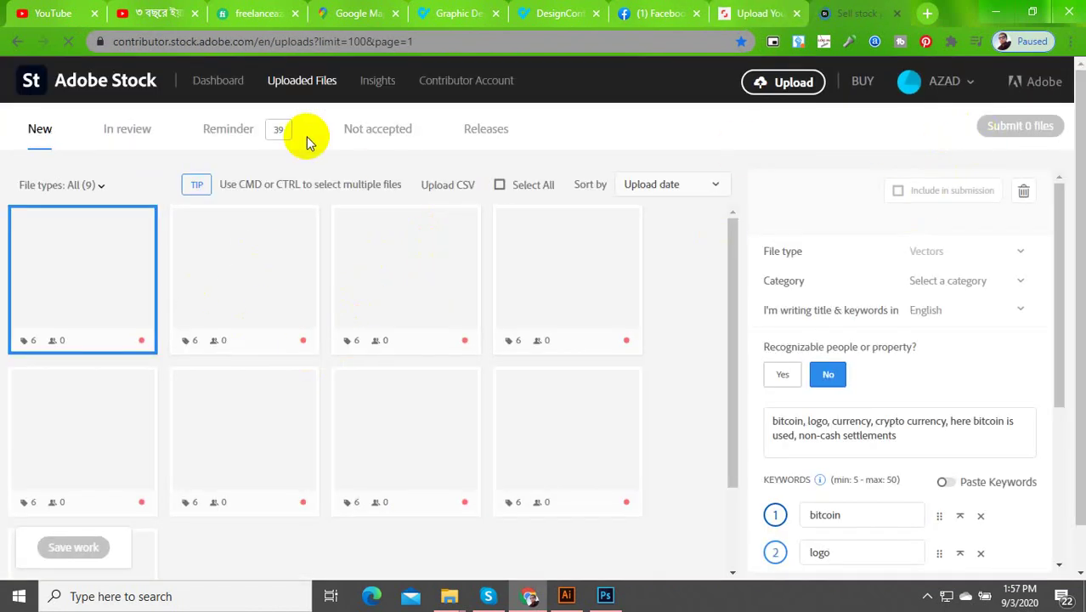
# Step: Upload the EPS files Doctor App and Doctor App 1 to 4 to Adobe Stock
pyautogui.click(787, 81)
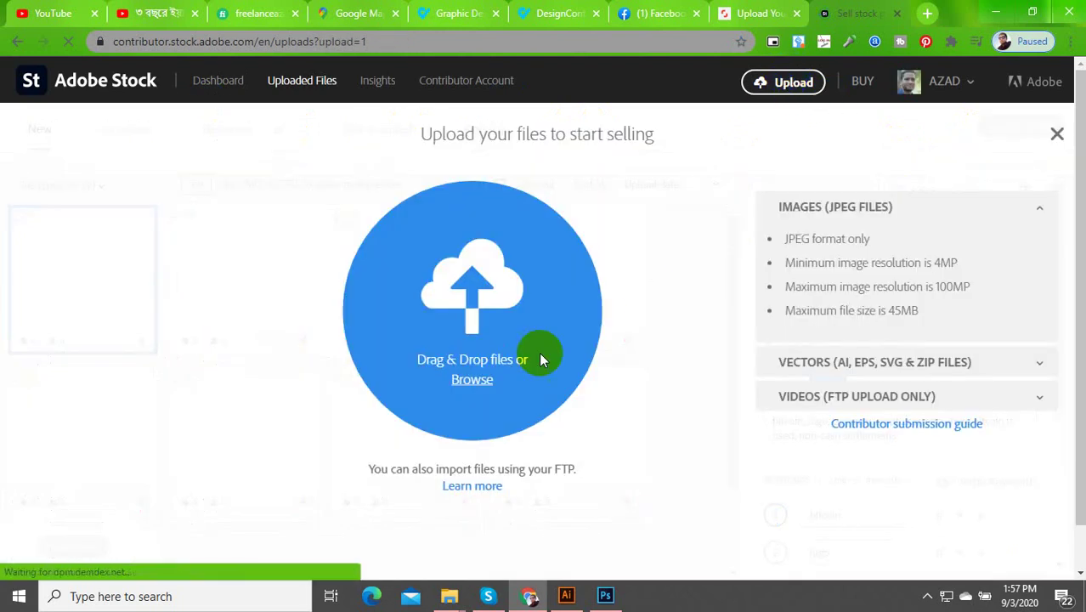
pyautogui.click(464, 376)
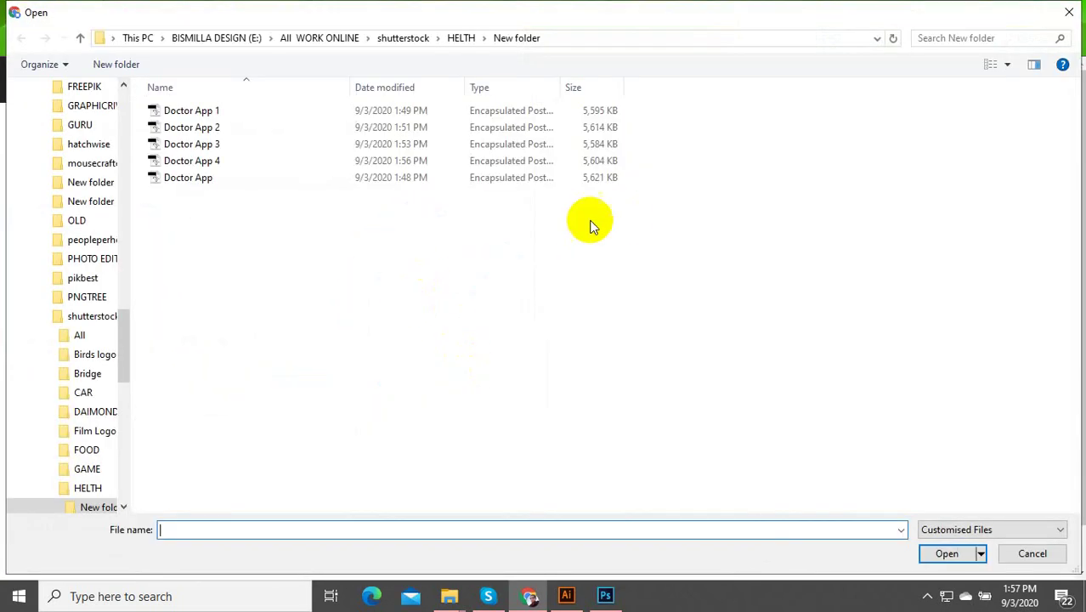
pyautogui.moveTo(412, 237); pyautogui.dragTo(187, 106)
pyautogui.click(950, 559)
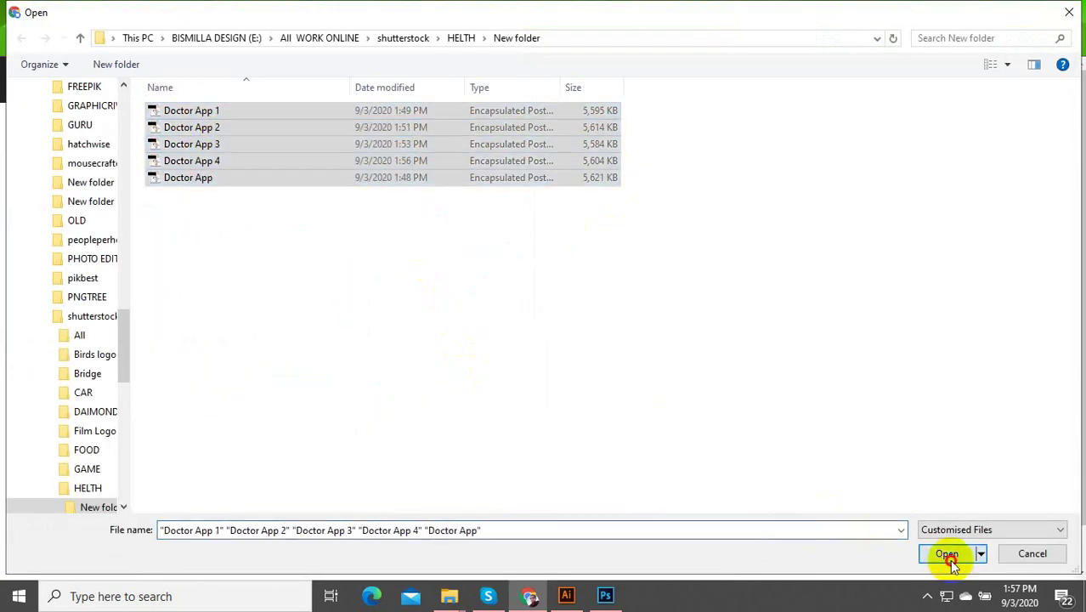
# Step: Return to the Shutterstock upload, continue to the Submit content page and reload it
pyautogui.click(752, 13)
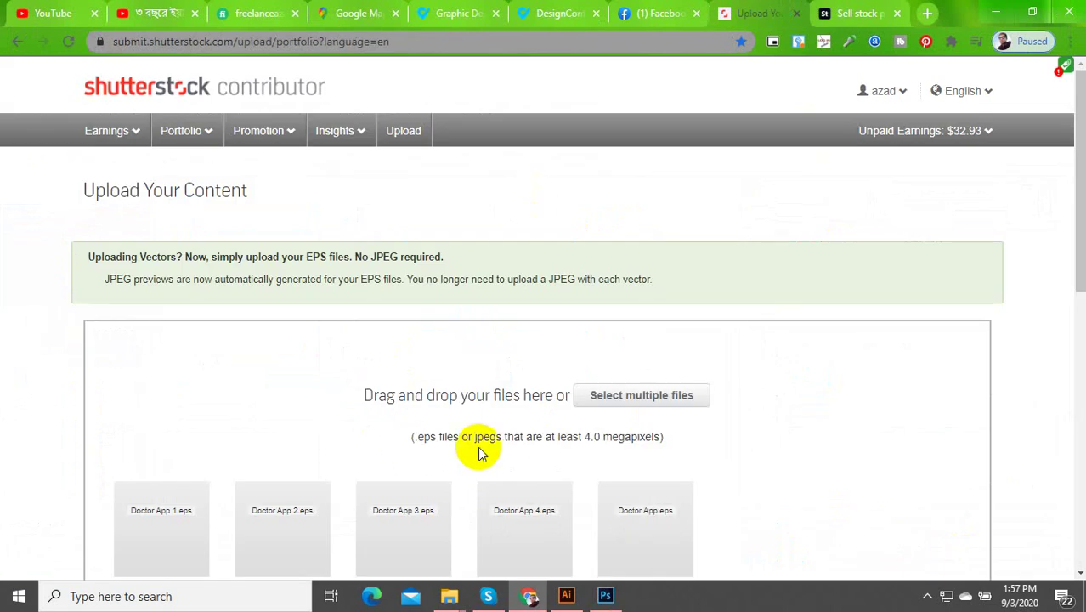
pyautogui.scroll(-5, 510, 340)
pyautogui.click(943, 279)
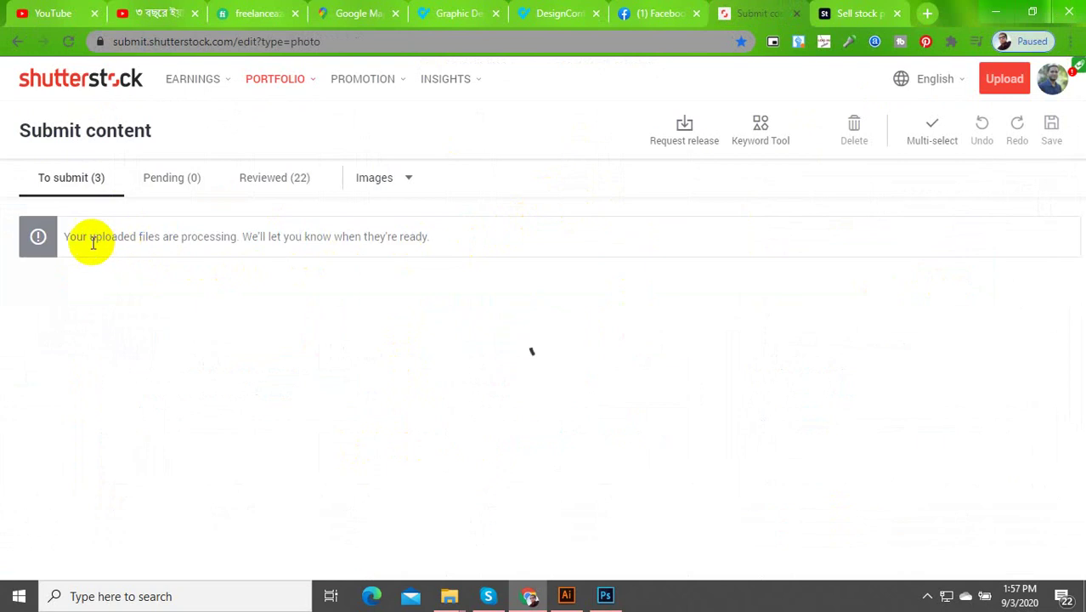
pyautogui.click(69, 42)
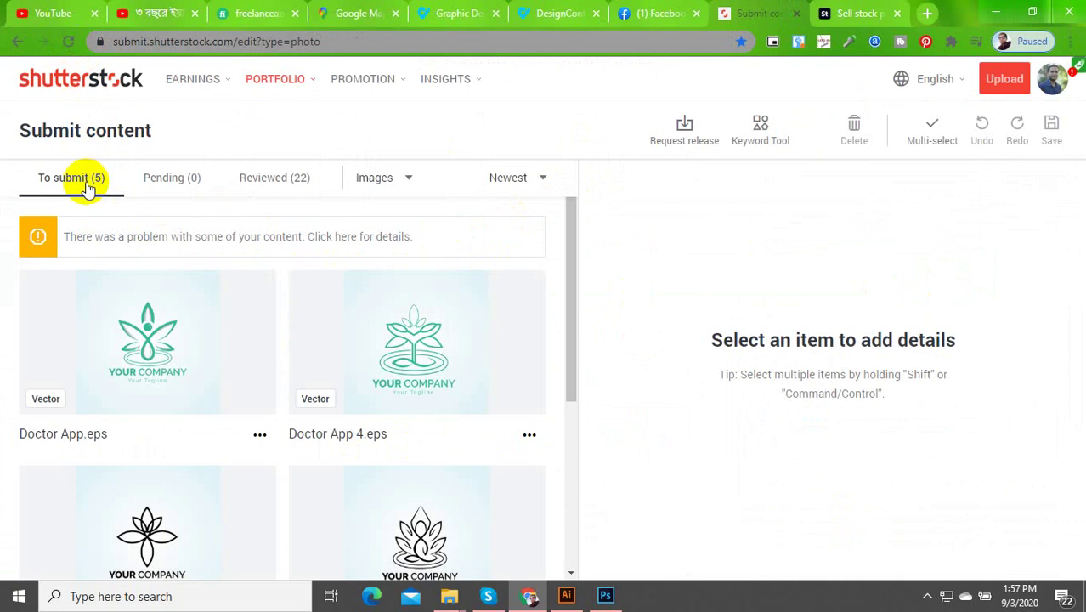
# Step: Select all five uploaded Doctor App vectors and paste Doctor App as their shared description
pyautogui.scroll(-4, 250, 357)
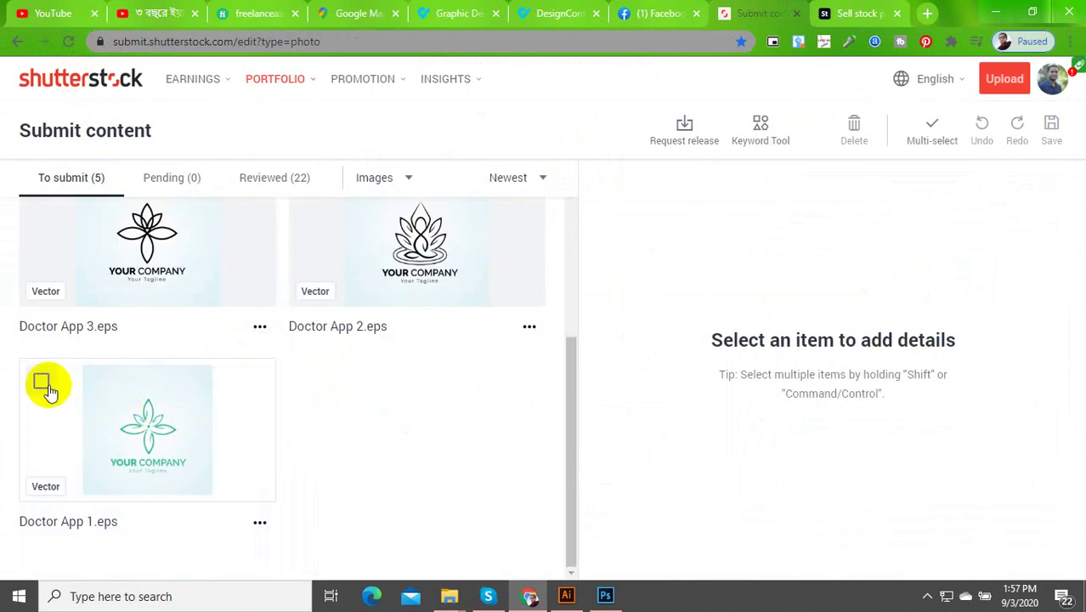
pyautogui.click(65, 262)
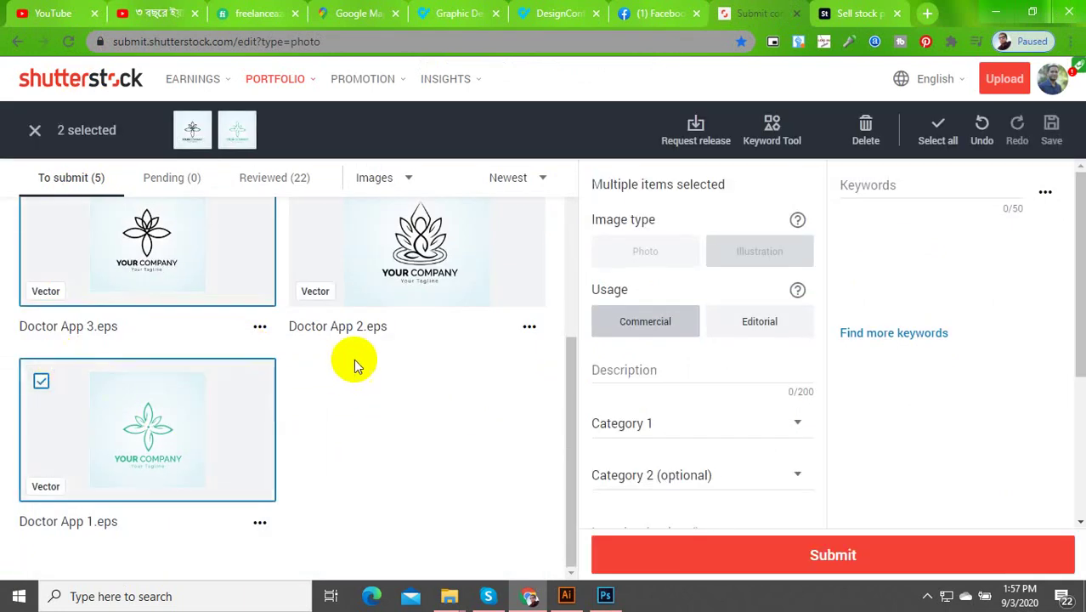
pyautogui.scroll(4, 379, 352)
pyautogui.click(387, 509)
pyautogui.keyDown('shift'); pyautogui.click(203, 334); pyautogui.keyUp('shift')
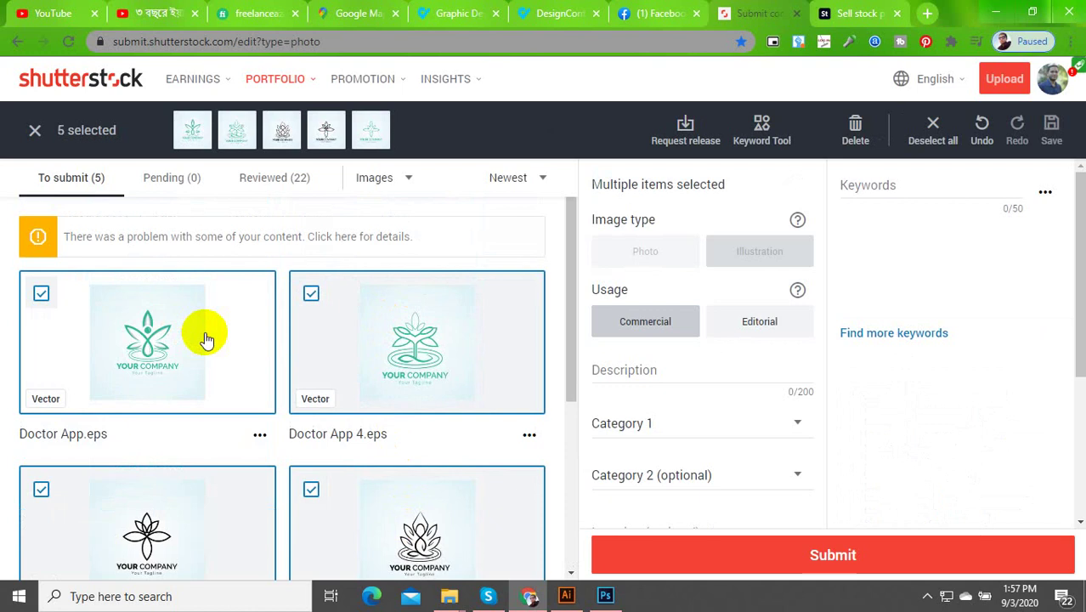
pyautogui.click(665, 377)
pyautogui.hotkey('ctrl', 'v')
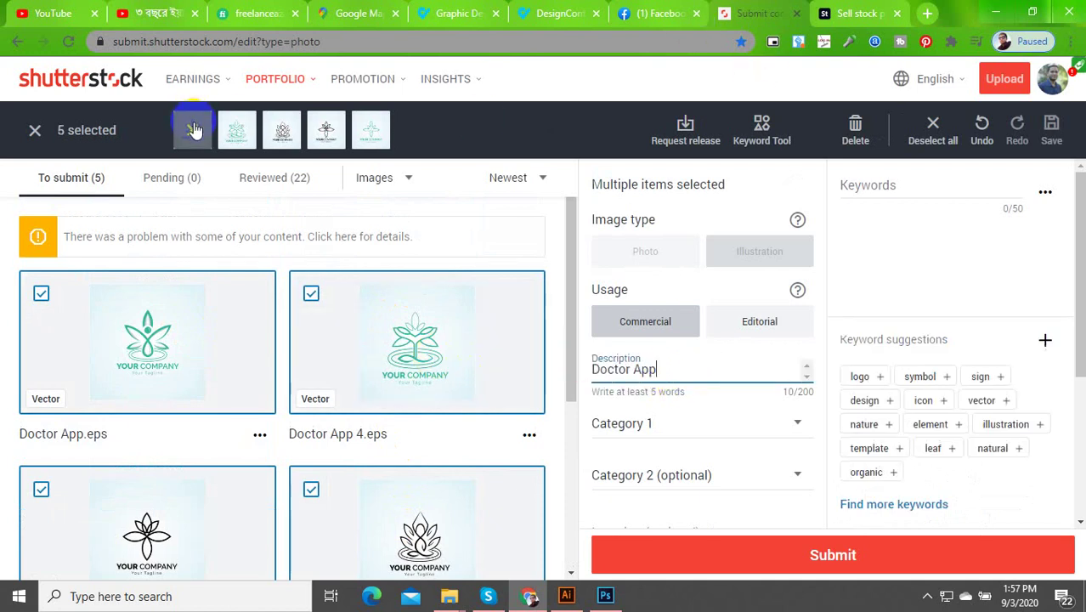
# Step: Open the image portfolio from the Shutterstock contributor dashboard and enter Doctor App in the image search
pyautogui.click(119, 81)
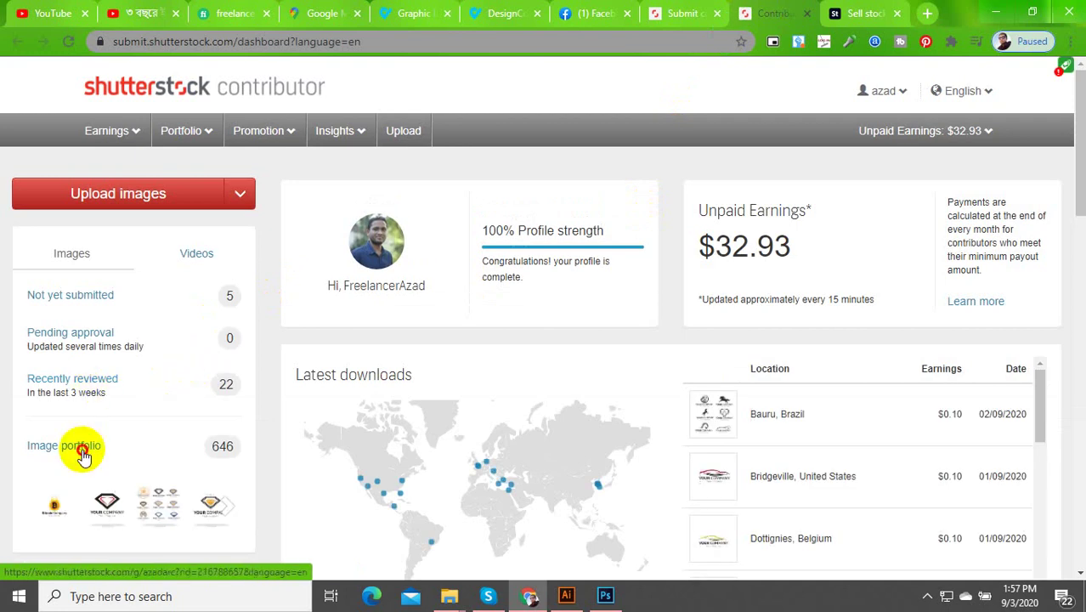
pyautogui.click(82, 457)
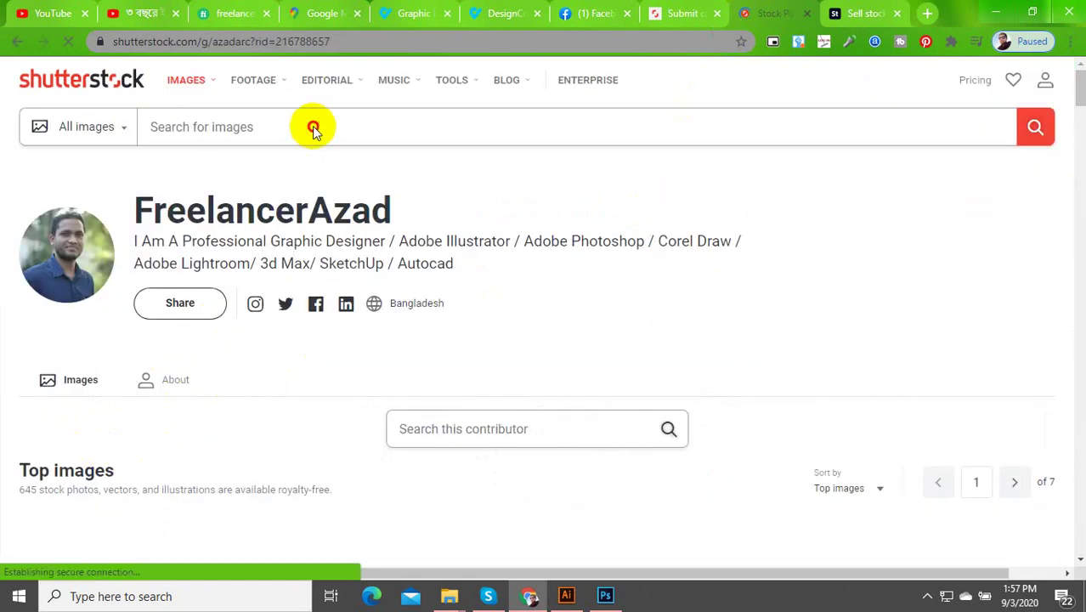
pyautogui.click(313, 127)
pyautogui.write('Doctor App')
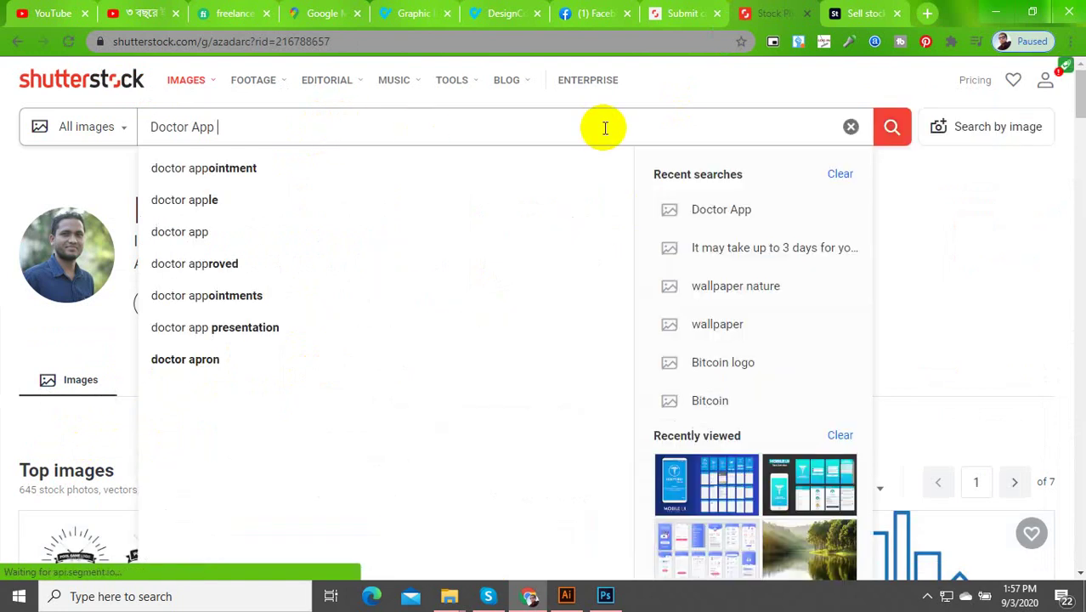
# Step: Search the Shutterstock images for Yaga Logo instead and look through the results
pyautogui.moveTo(245, 136); pyautogui.dragTo(127, 143)
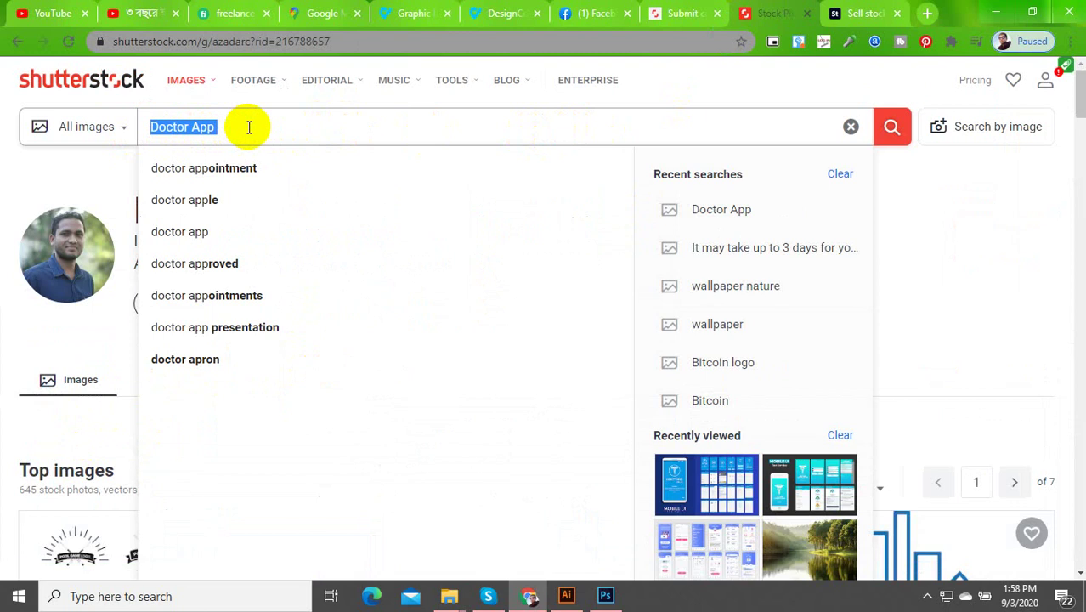
pyautogui.write('Yaga Logo')
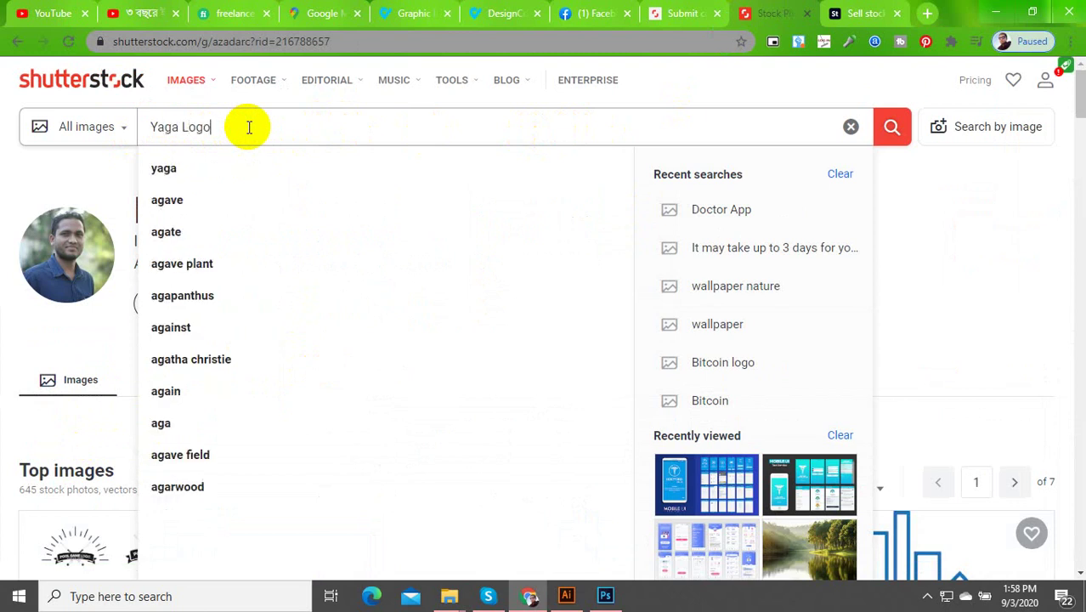
pyautogui.press('Return')
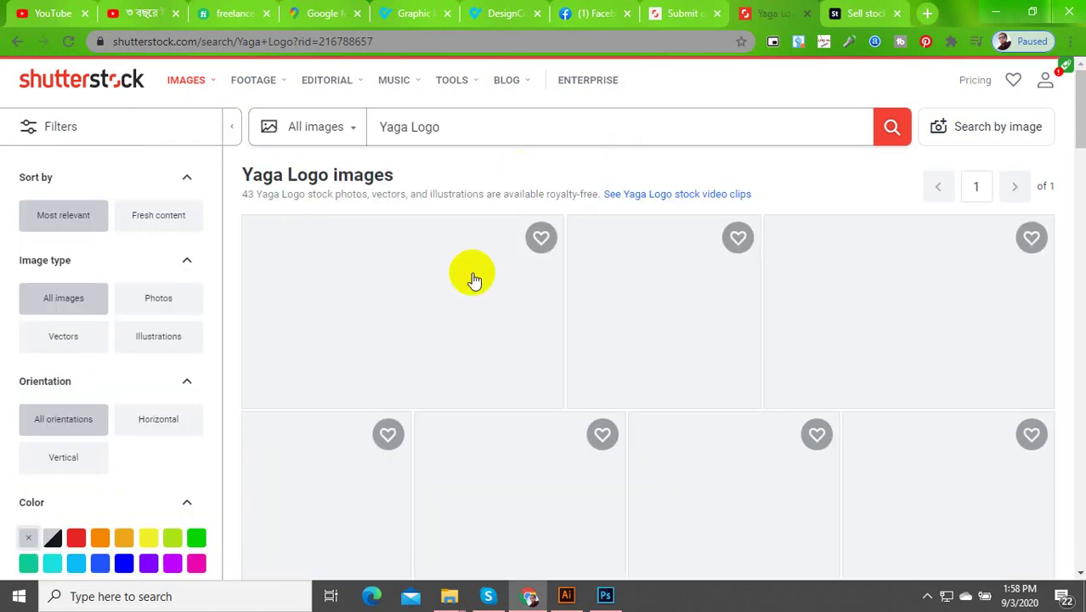
pyautogui.moveTo(446, 127); pyautogui.dragTo(357, 136)
pyautogui.scroll(-4, 545, 238)
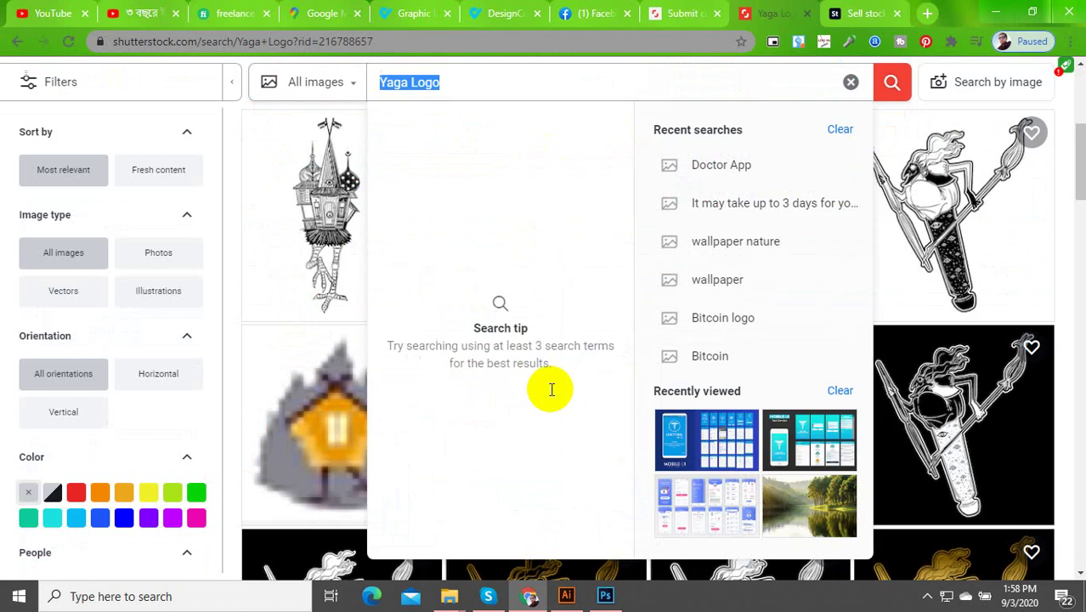
pyautogui.scroll(4, 807, 388)
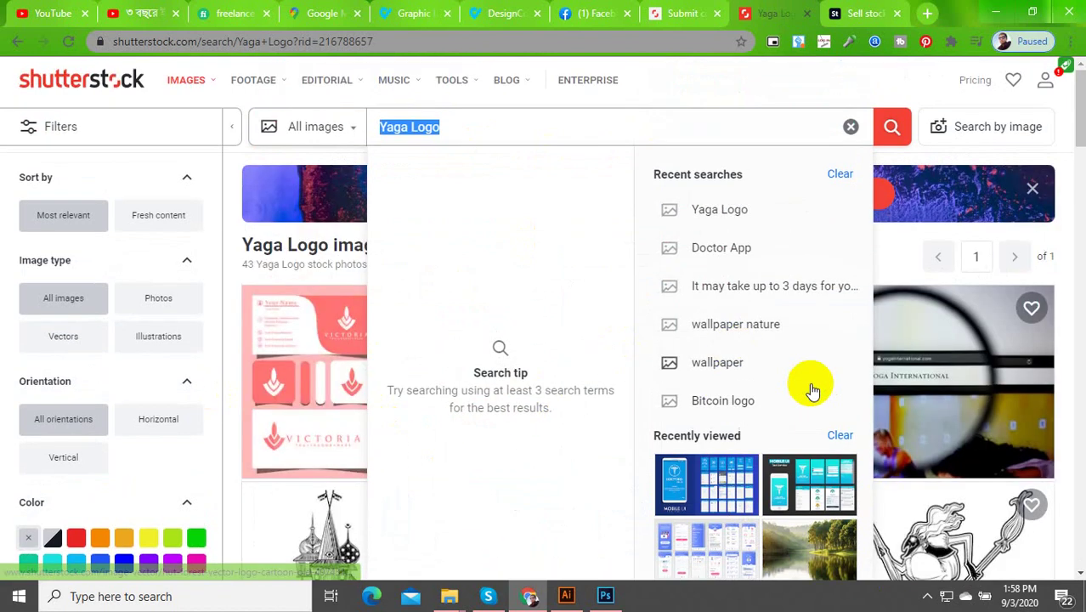
# Step: Repeat the recent Doctor App image search on Shutterstock and look through the results
pyautogui.click(393, 126)
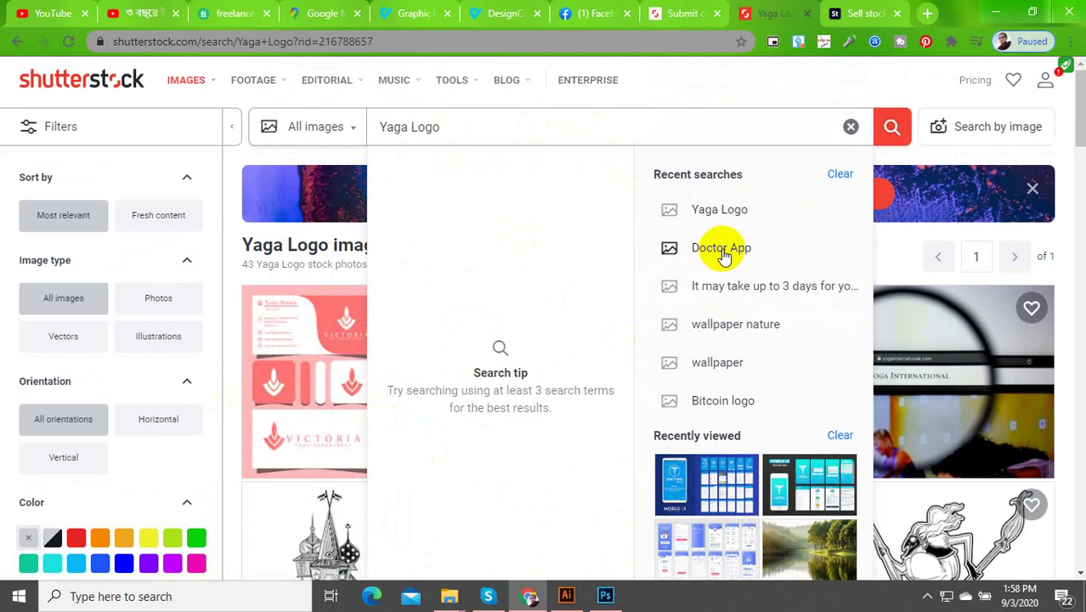
pyautogui.click(721, 249)
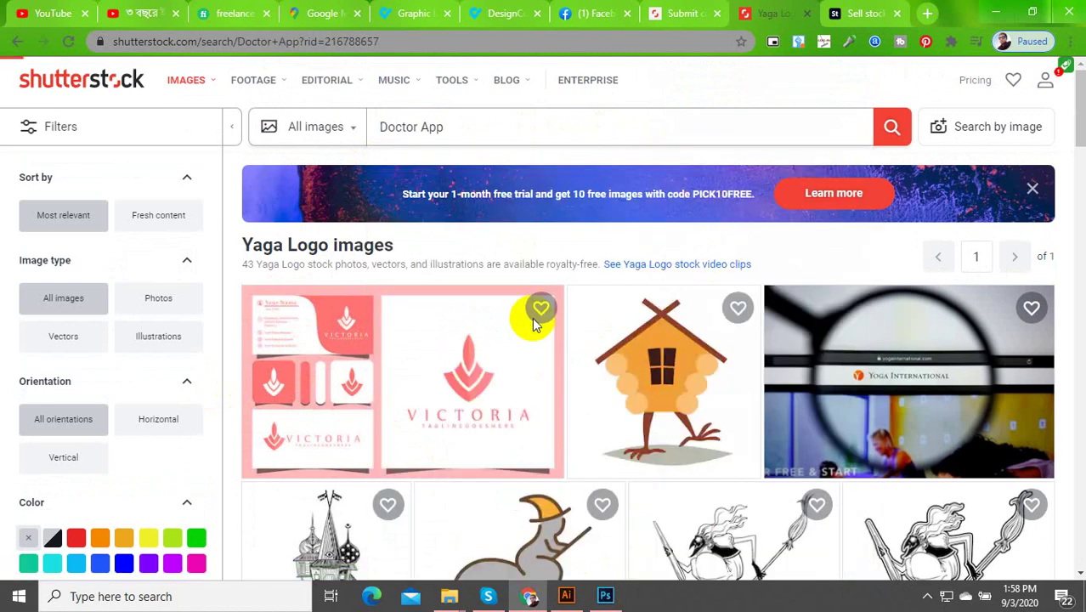
pyautogui.scroll(-3, 456, 342)
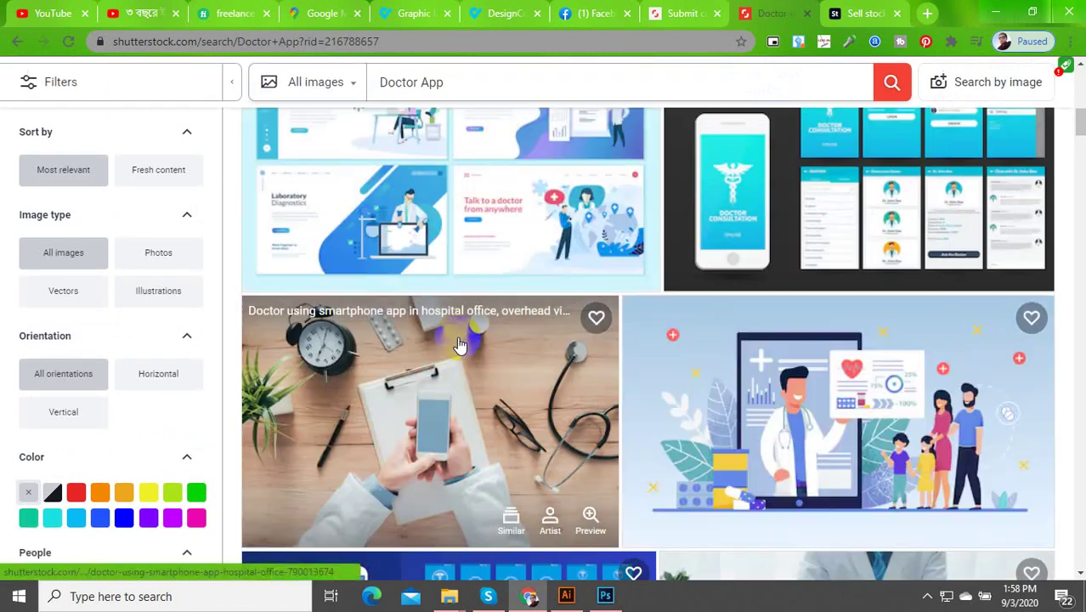
pyautogui.scroll(5, 459, 344)
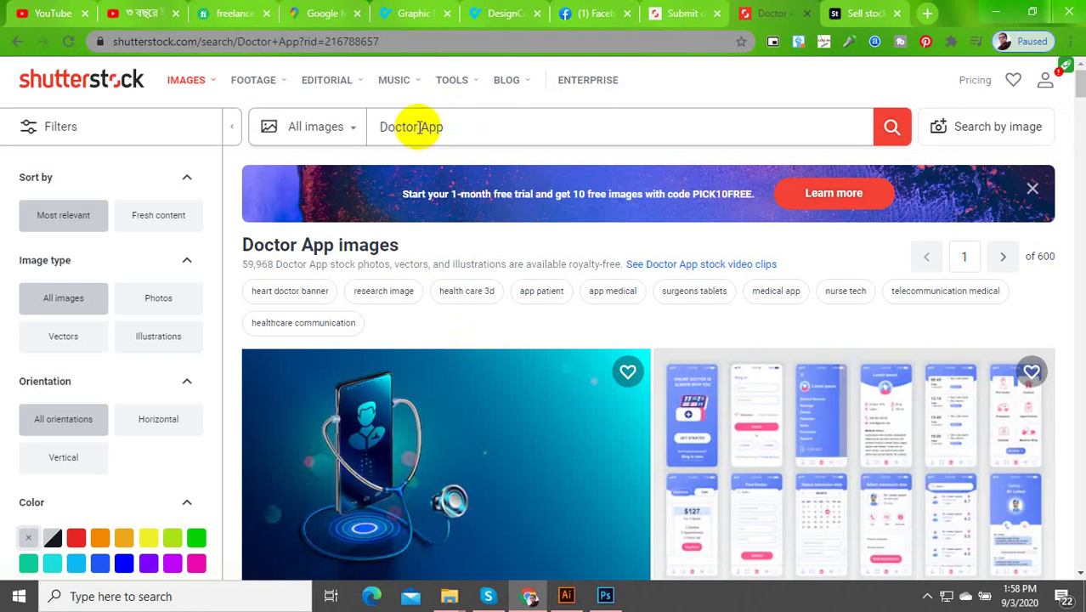
# Step: Change the Shutterstock image search to Doctor logo and run it
pyautogui.moveTo(421, 127); pyautogui.dragTo(538, 128)
pyautogui.write('logo')
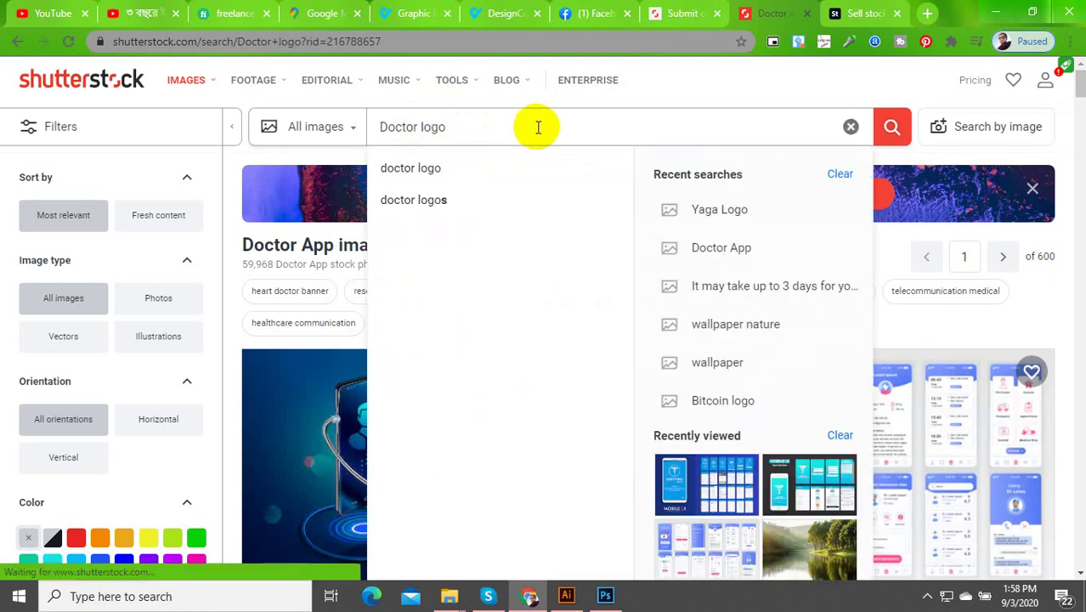
pyautogui.press('Return')
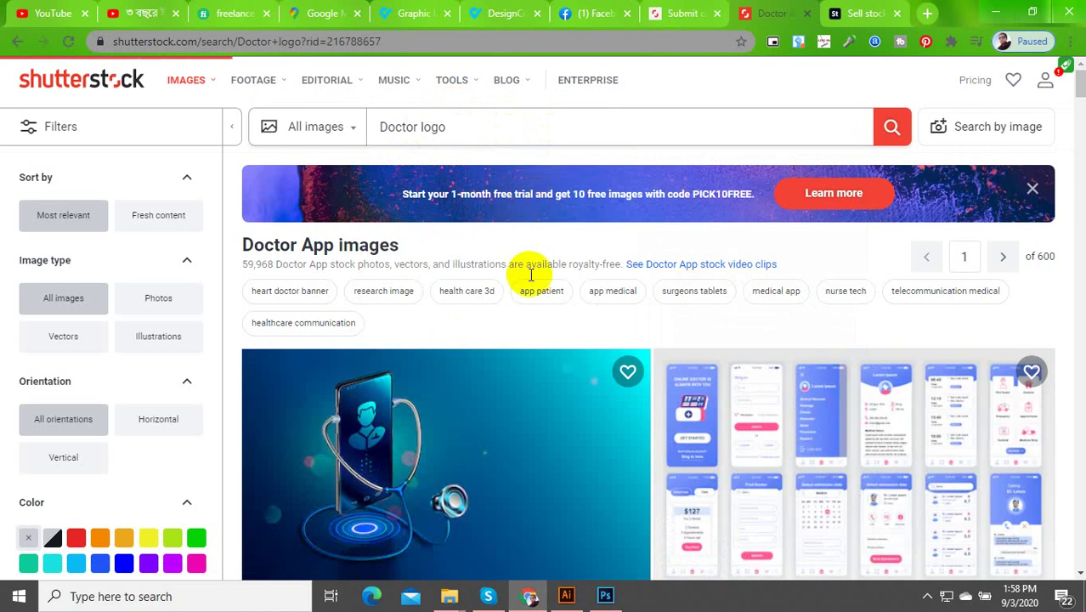
# Step: Examine the Doctor logo search results for a suitable reference vector
pyautogui.scroll(-5, 526, 288)
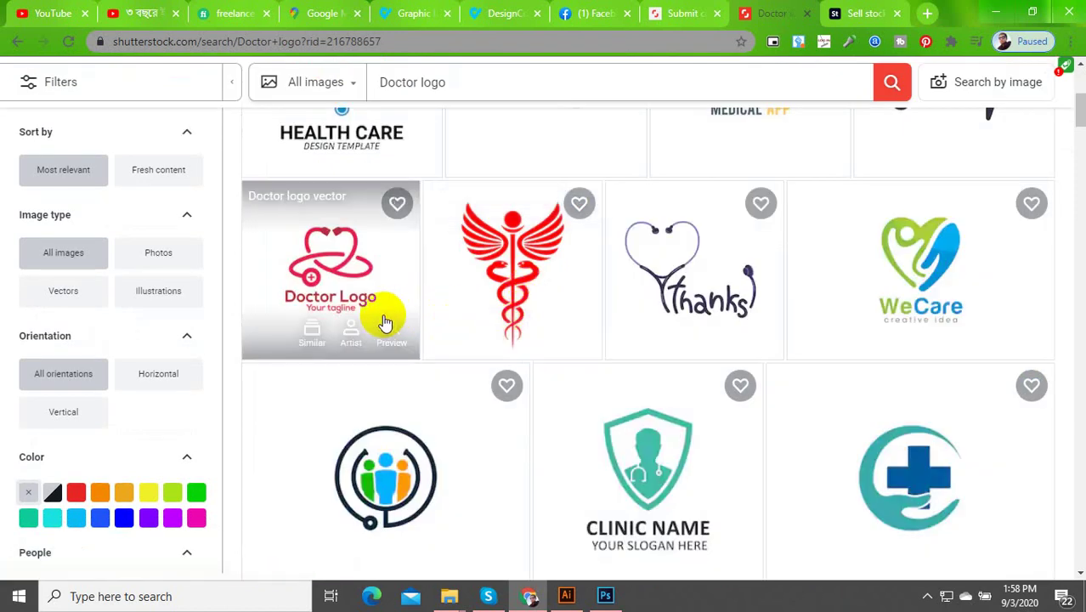
pyautogui.scroll(-4, 405, 351)
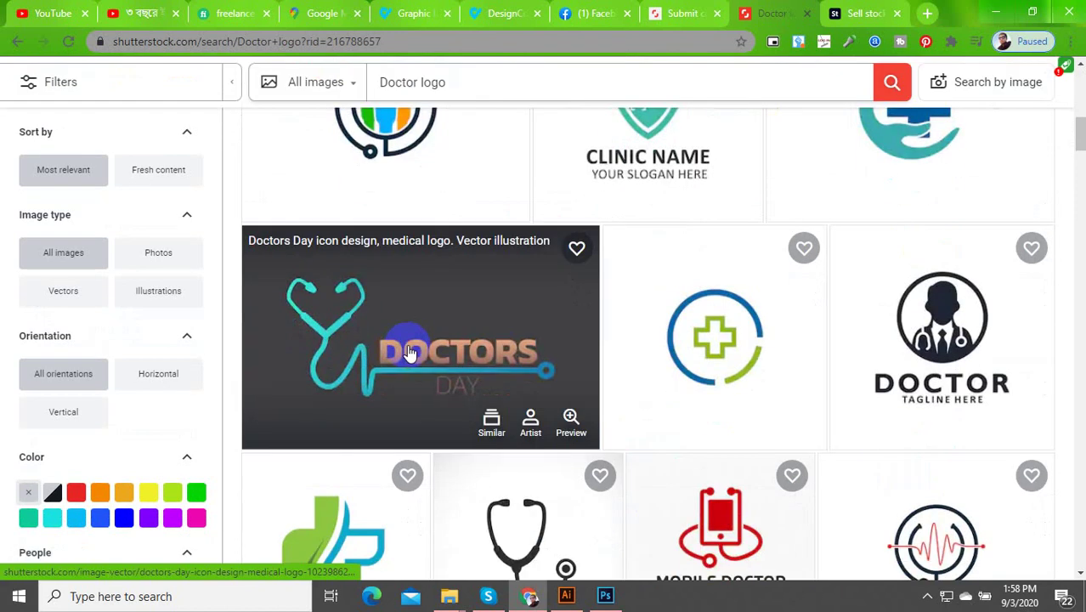
pyautogui.scroll(-4, 420, 358)
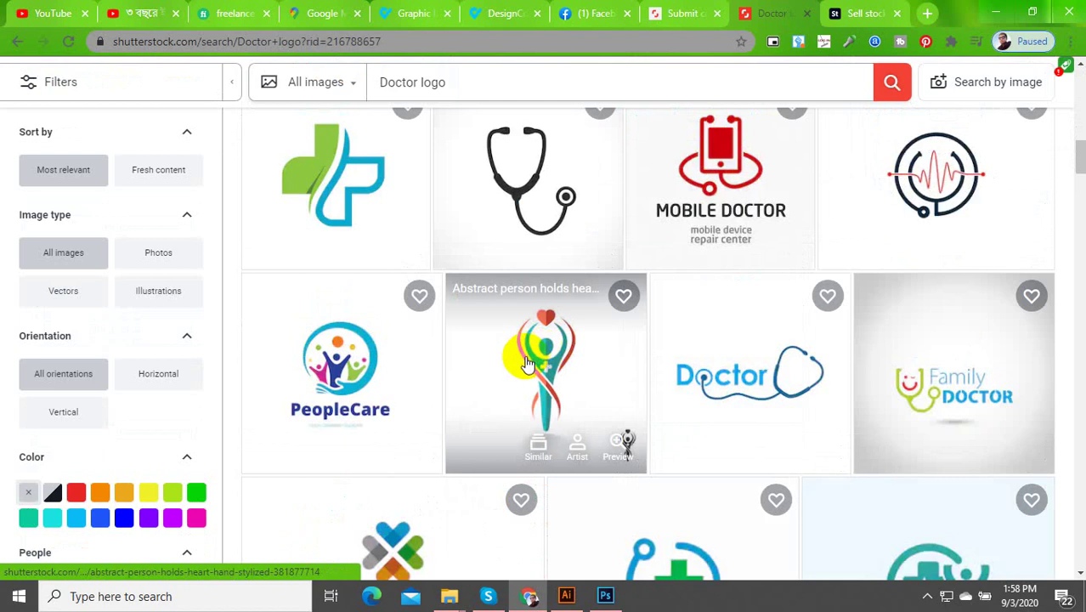
pyautogui.scroll(-4, 474, 370)
pyautogui.scroll(-4, 457, 375)
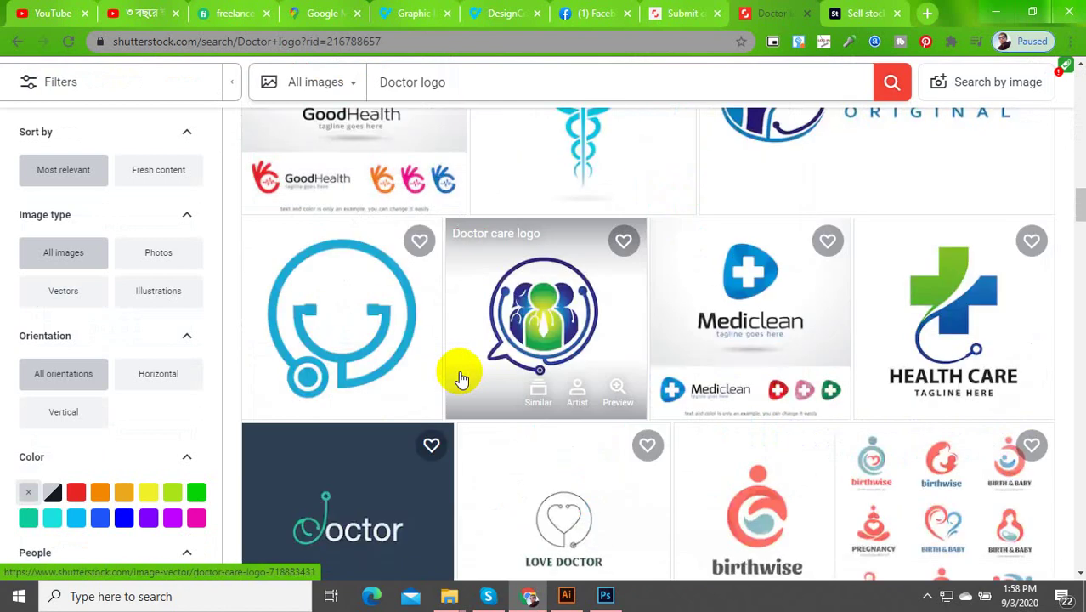
pyautogui.scroll(-4, 461, 380)
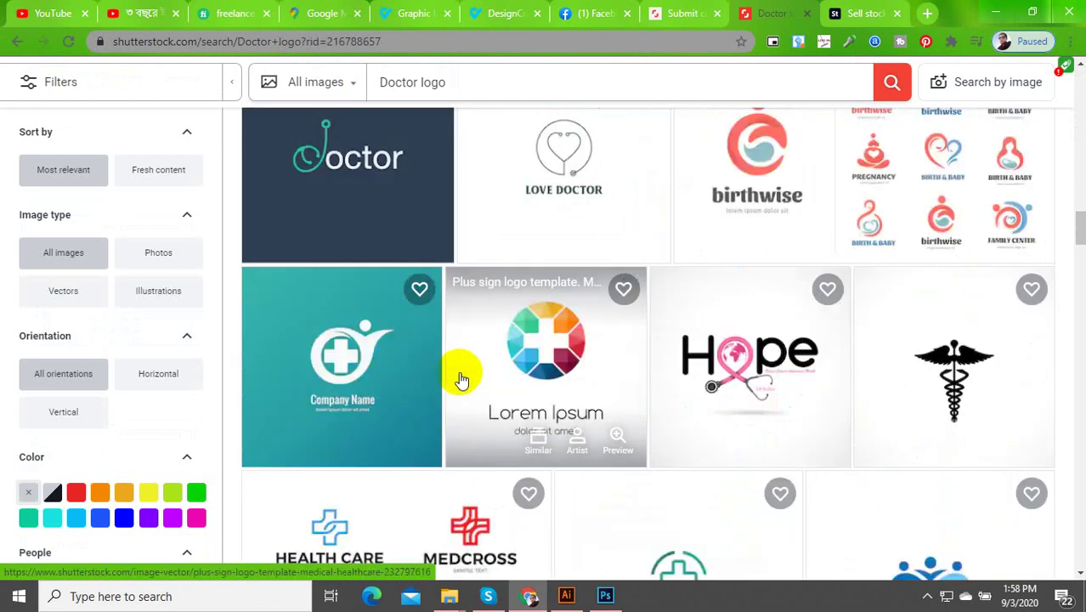
pyautogui.scroll(-4, 461, 379)
pyautogui.scroll(-4, 462, 378)
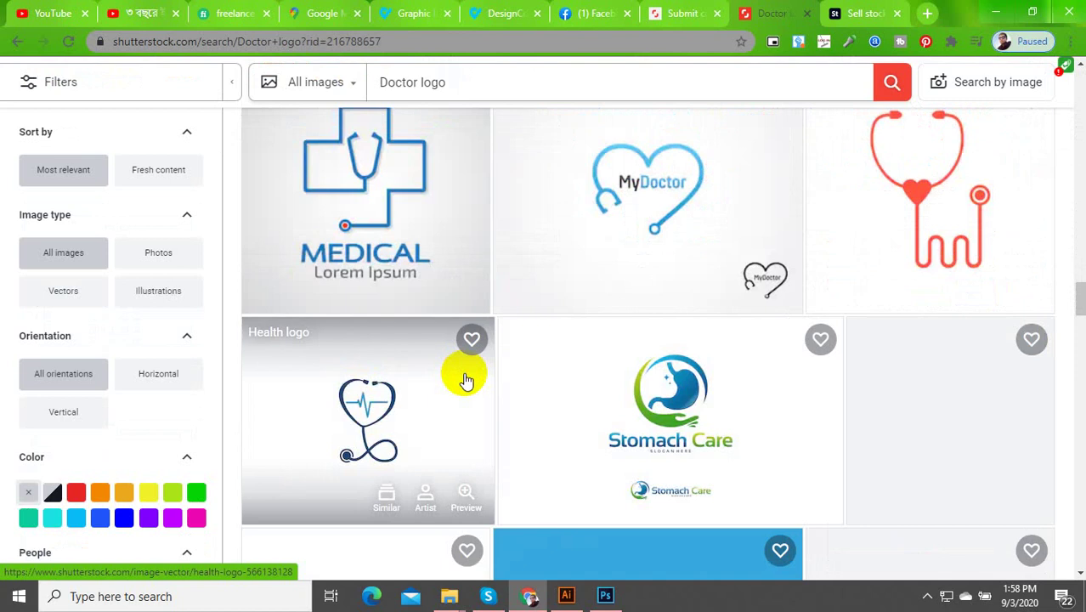
pyautogui.scroll(-4, 463, 378)
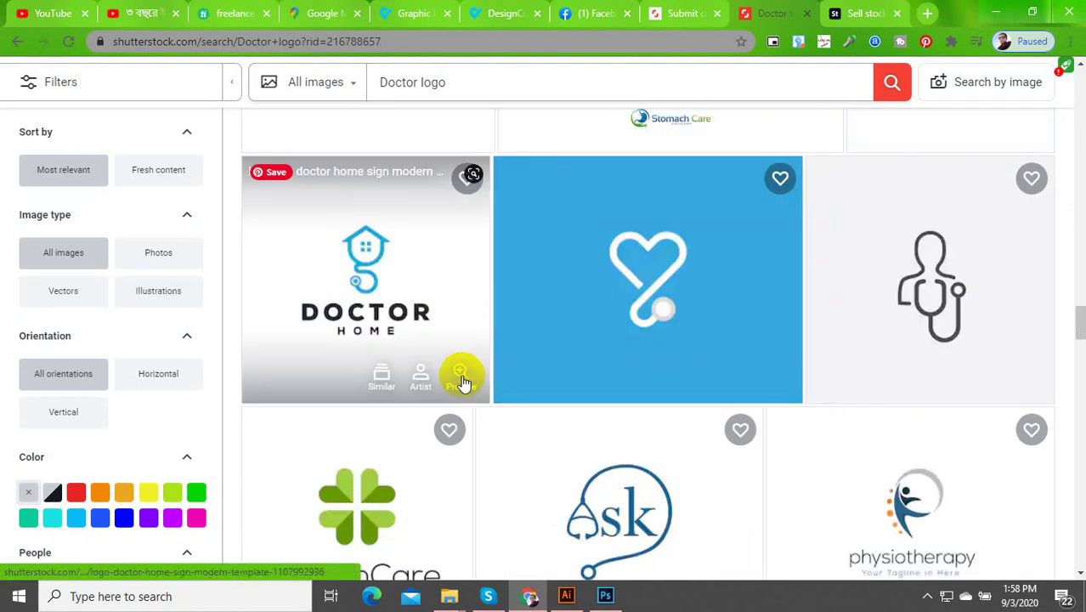
pyautogui.scroll(-4, 463, 381)
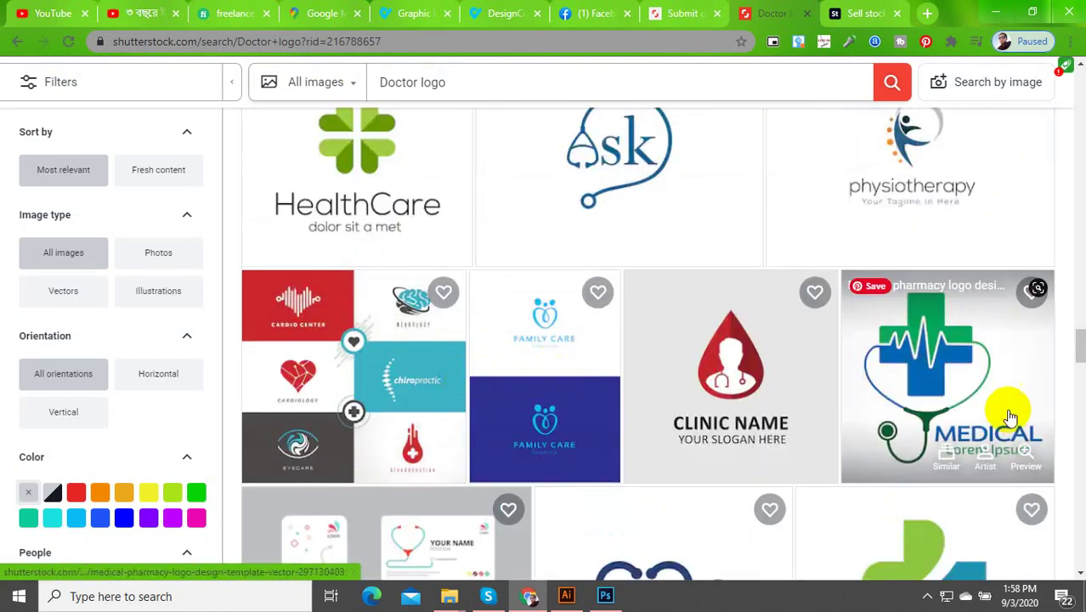
pyautogui.scroll(-4, 951, 397)
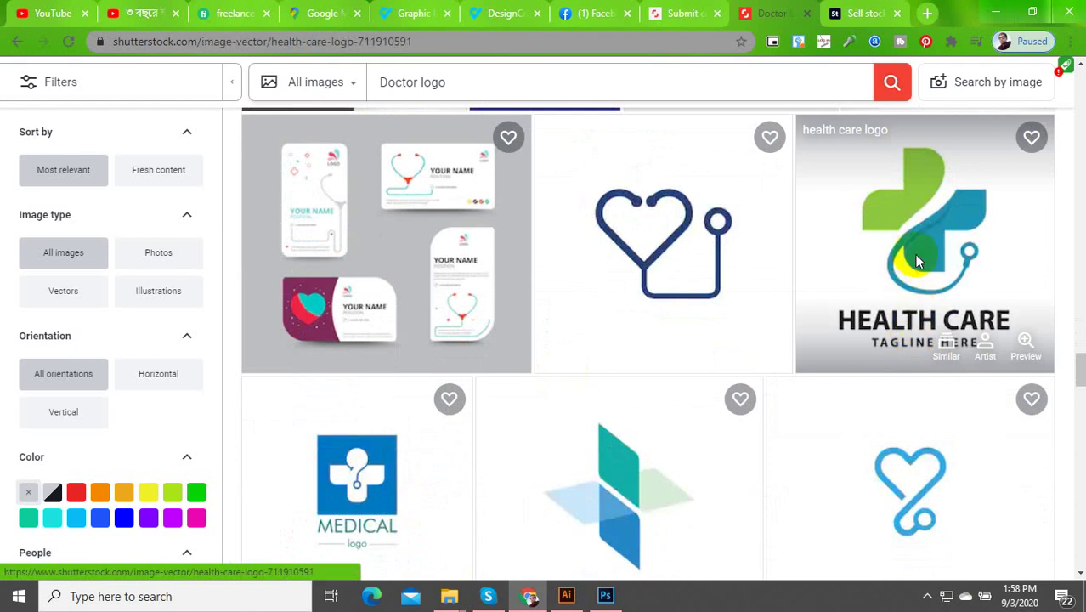
# Step: Open the green and blue health care logo to view its title and keywords, and check the uploaded vectors on the Submit content page
pyautogui.click(918, 261)
pyautogui.scroll(-4, 596, 374)
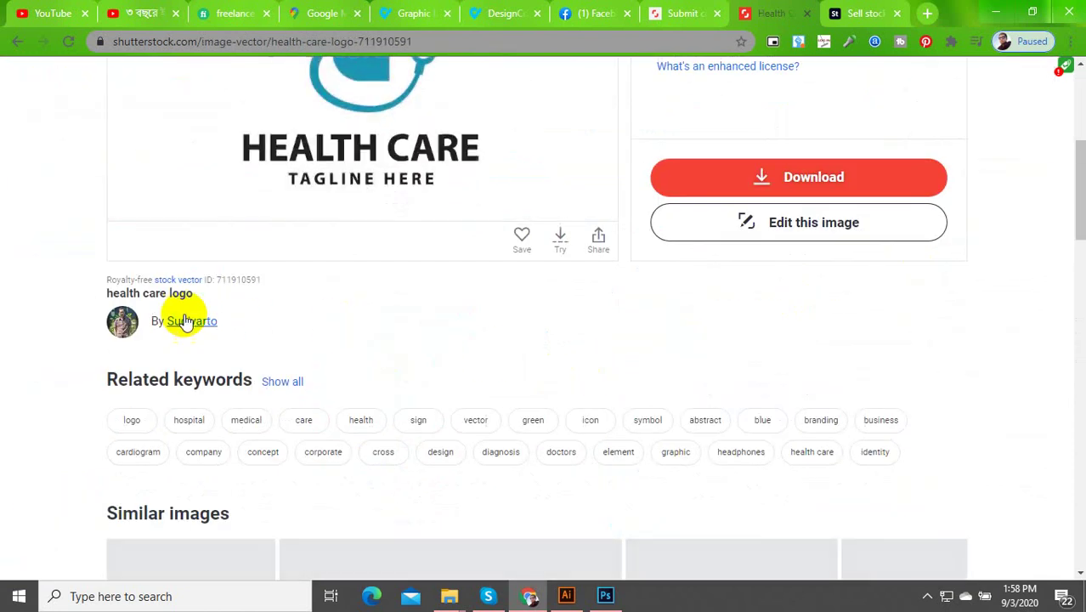
pyautogui.scroll(4, 557, 184)
pyautogui.click(689, 12)
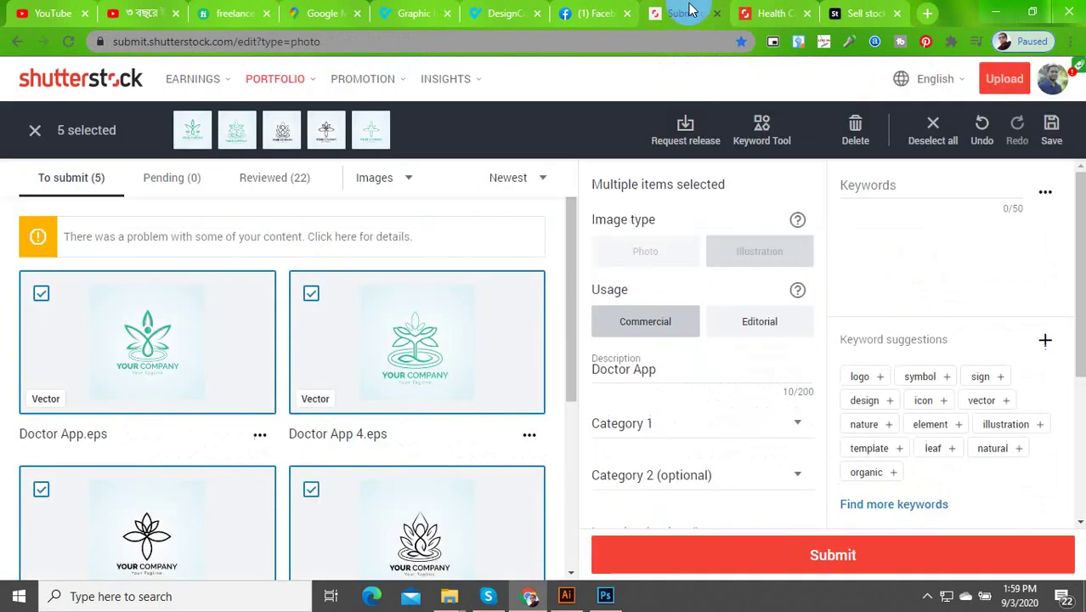
pyautogui.scroll(-4, 212, 413)
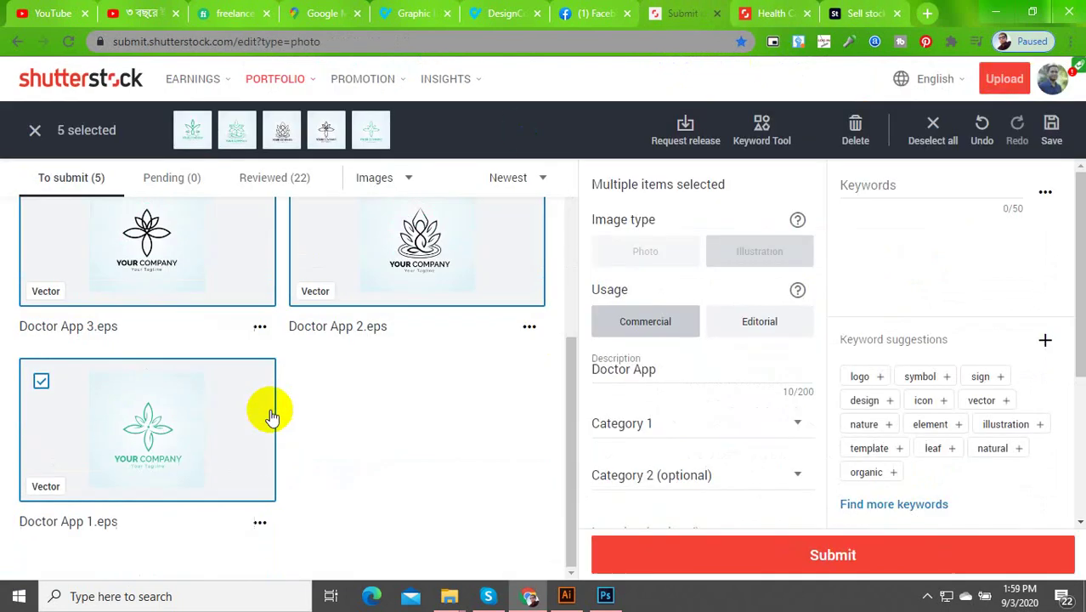
# Step: Copy the reference vector's title and append it to the shared description, making it "Doctor App,health care logo"
pyautogui.click(770, 17)
pyautogui.scroll(-4, 349, 522)
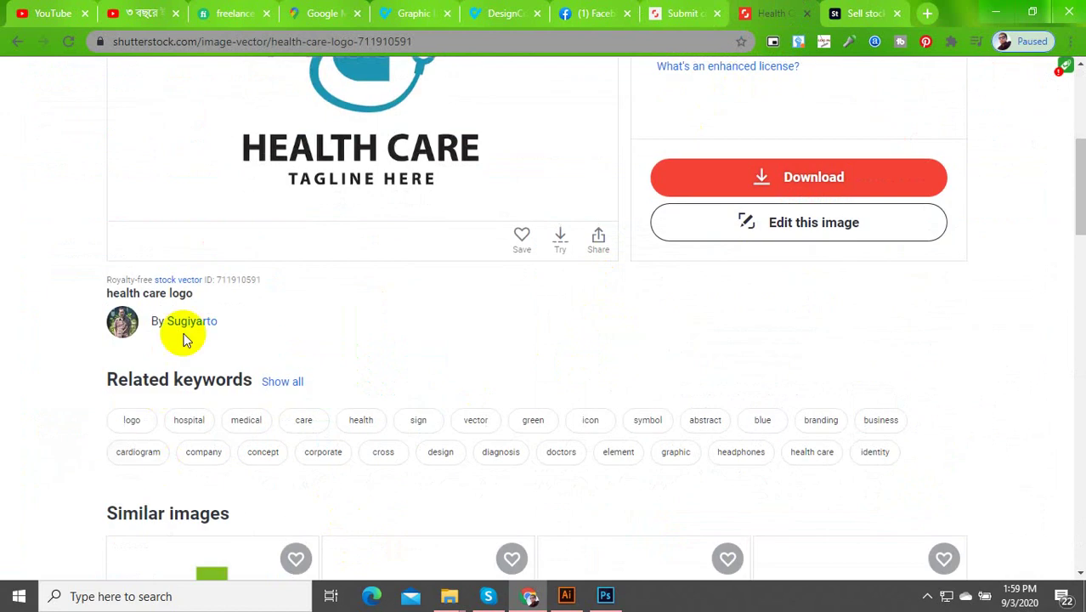
pyautogui.moveTo(202, 294); pyautogui.dragTo(96, 293)
pyautogui.click(671, 14)
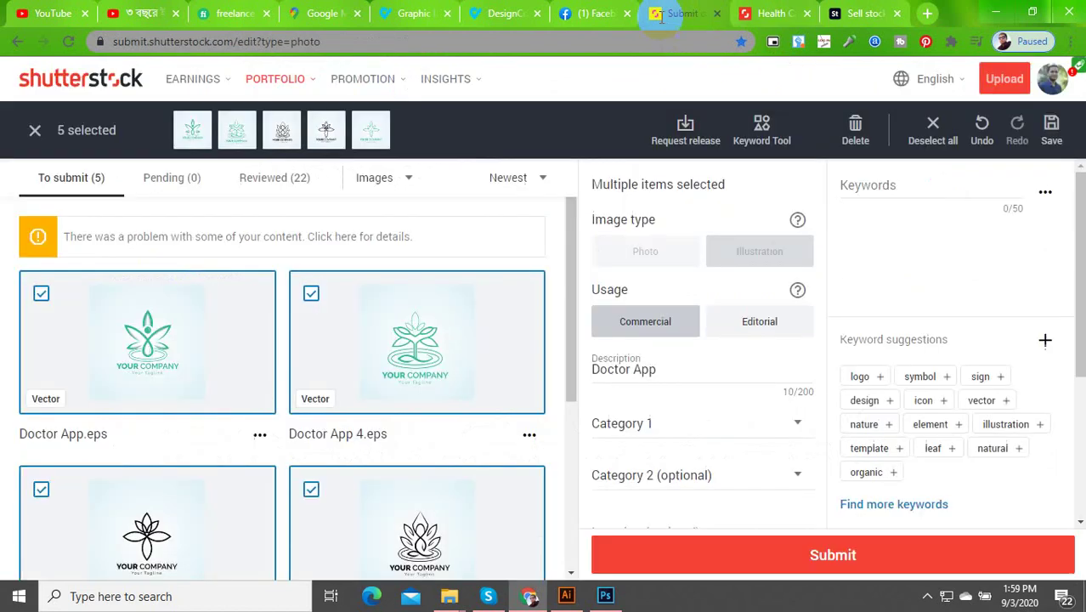
pyautogui.moveTo(654, 369); pyautogui.dragTo(578, 370)
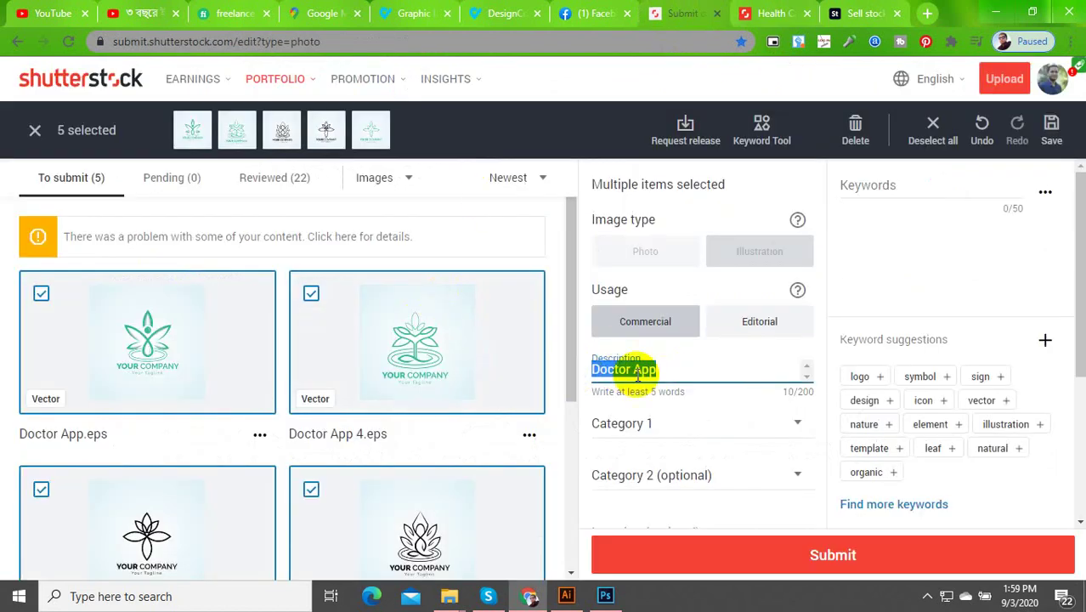
pyautogui.click(679, 375)
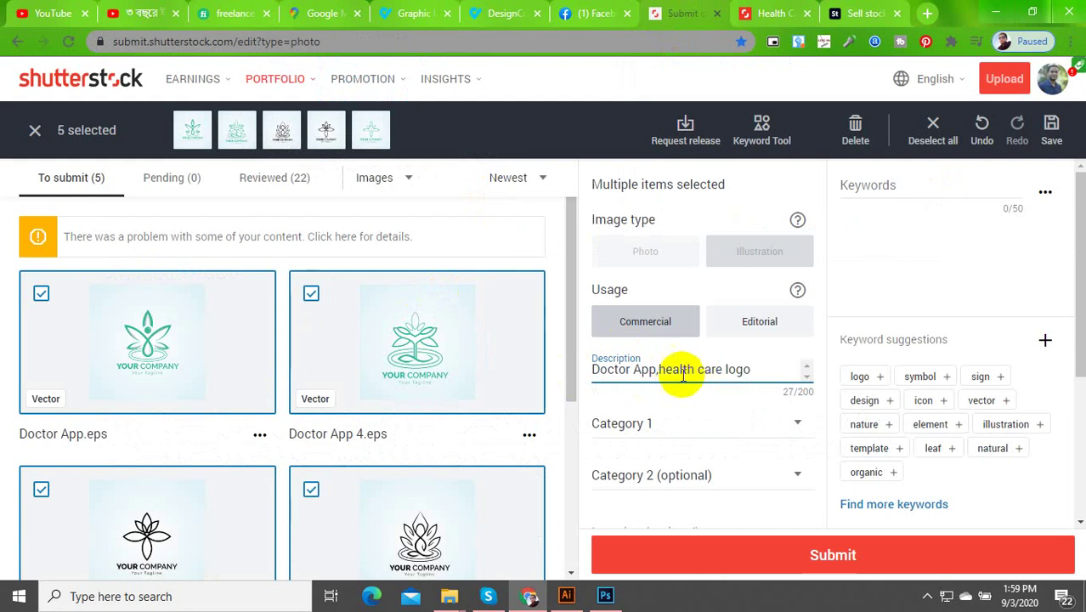
# Step: Set Category 1 of the five selected vectors to Abstract, leaving the optional second category empty
pyautogui.click(647, 422)
pyautogui.click(615, 267)
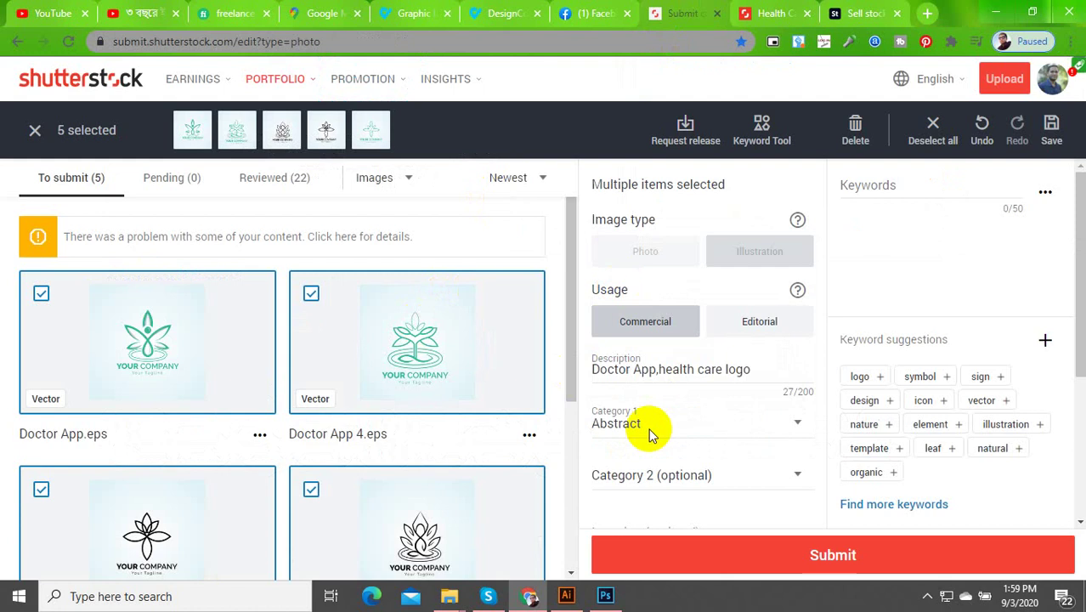
pyautogui.click(654, 478)
pyautogui.click(898, 235)
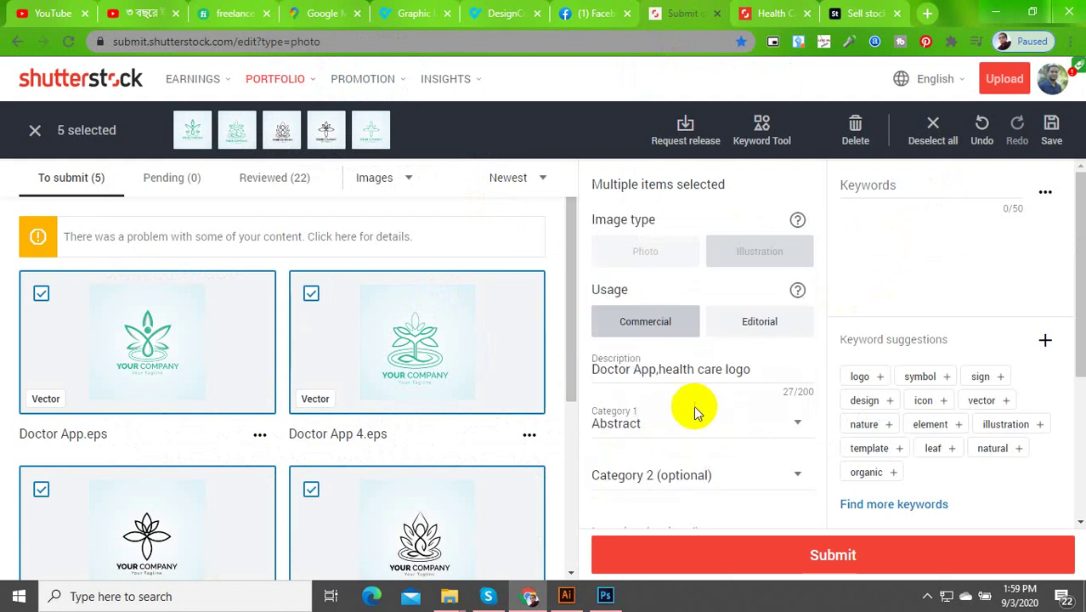